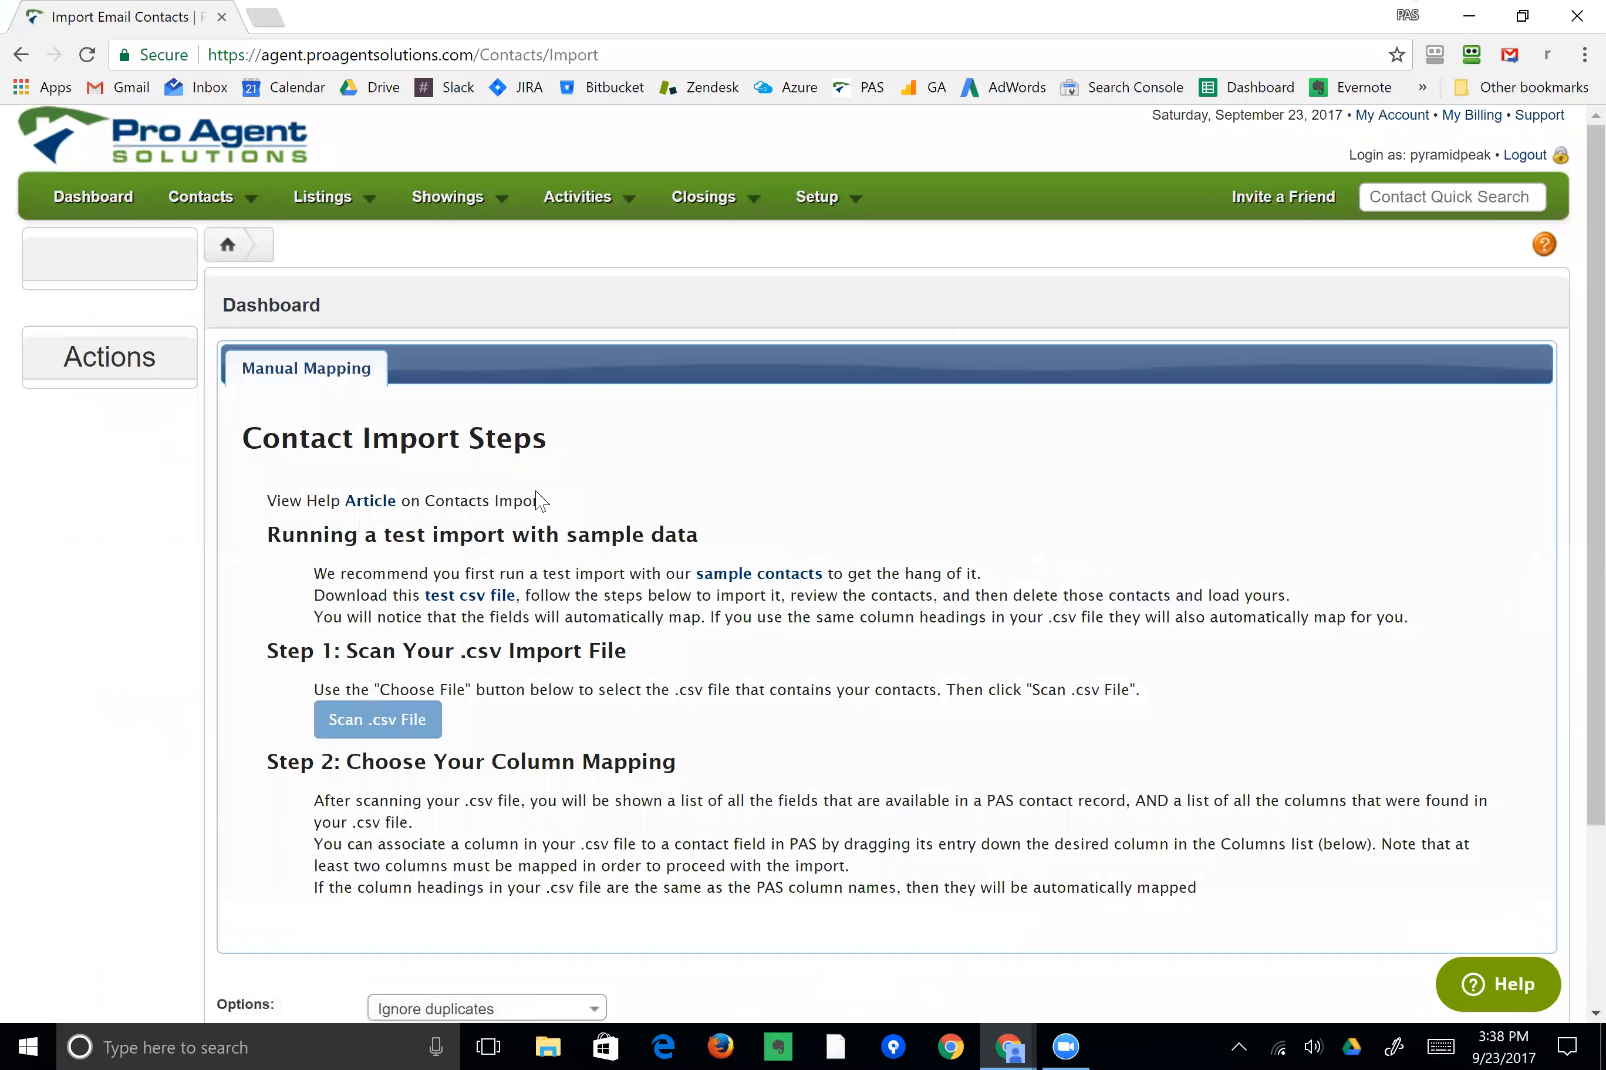
Download the sample contacts test csv file from the import instructions.
scroll(532, 508, "down", 3)
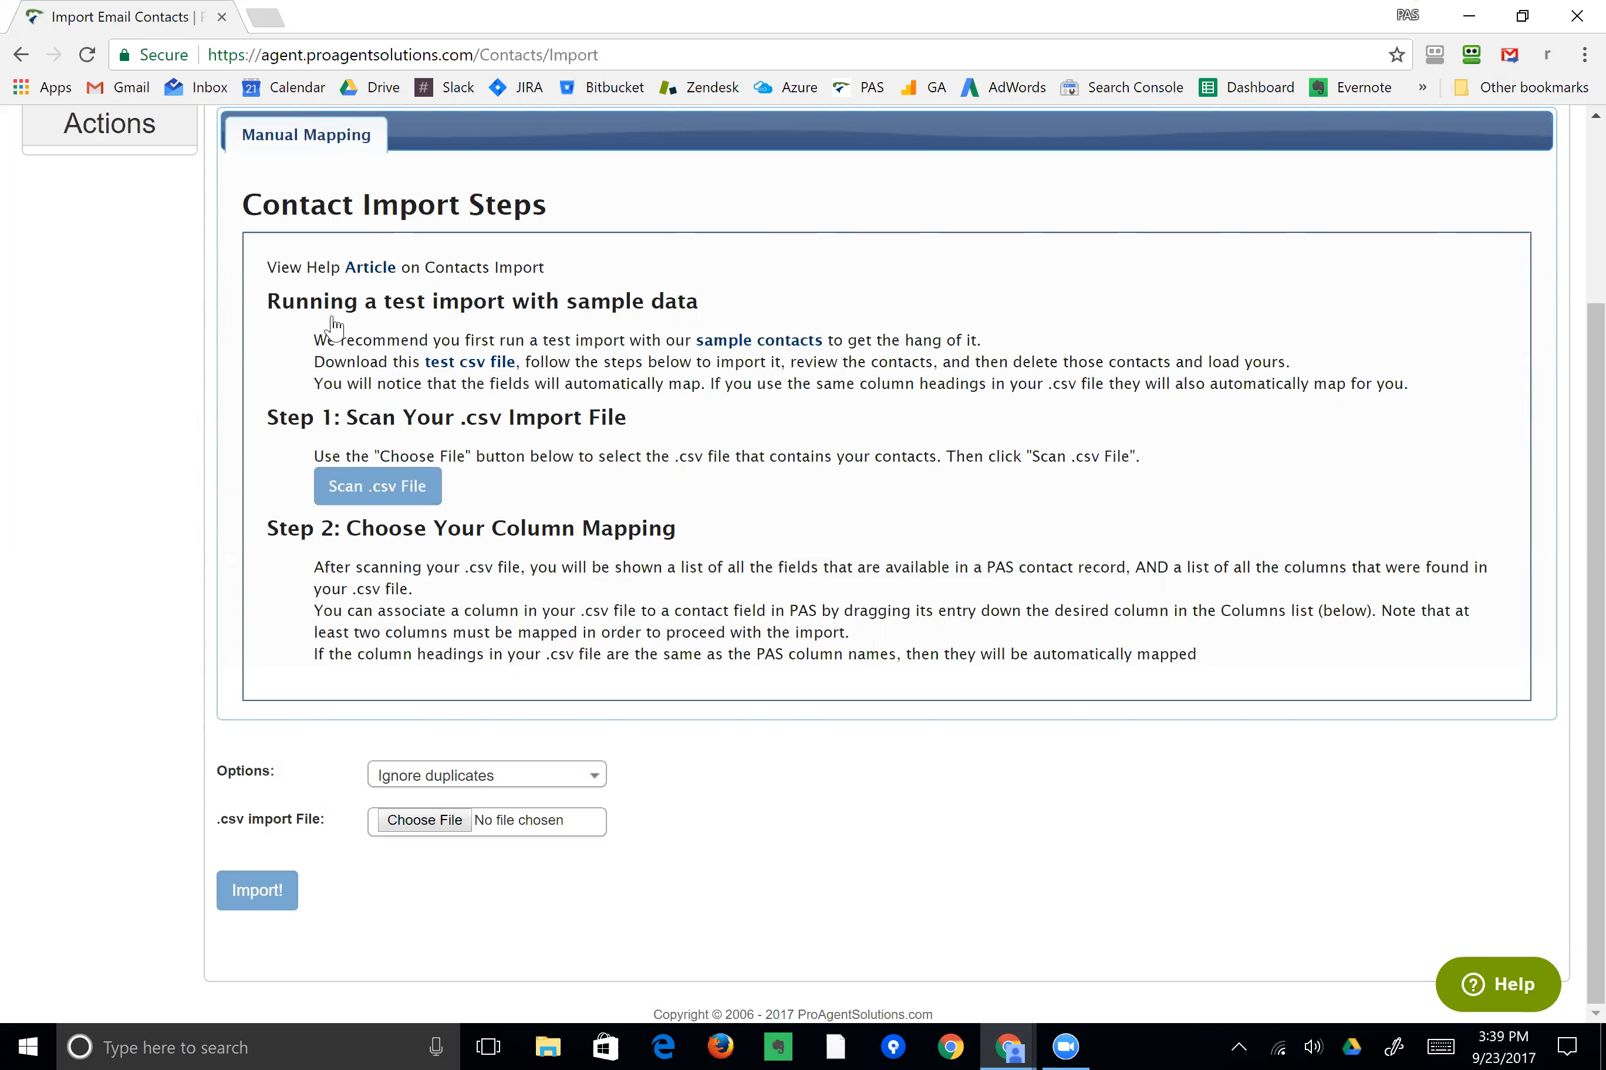
left_click(760, 341)
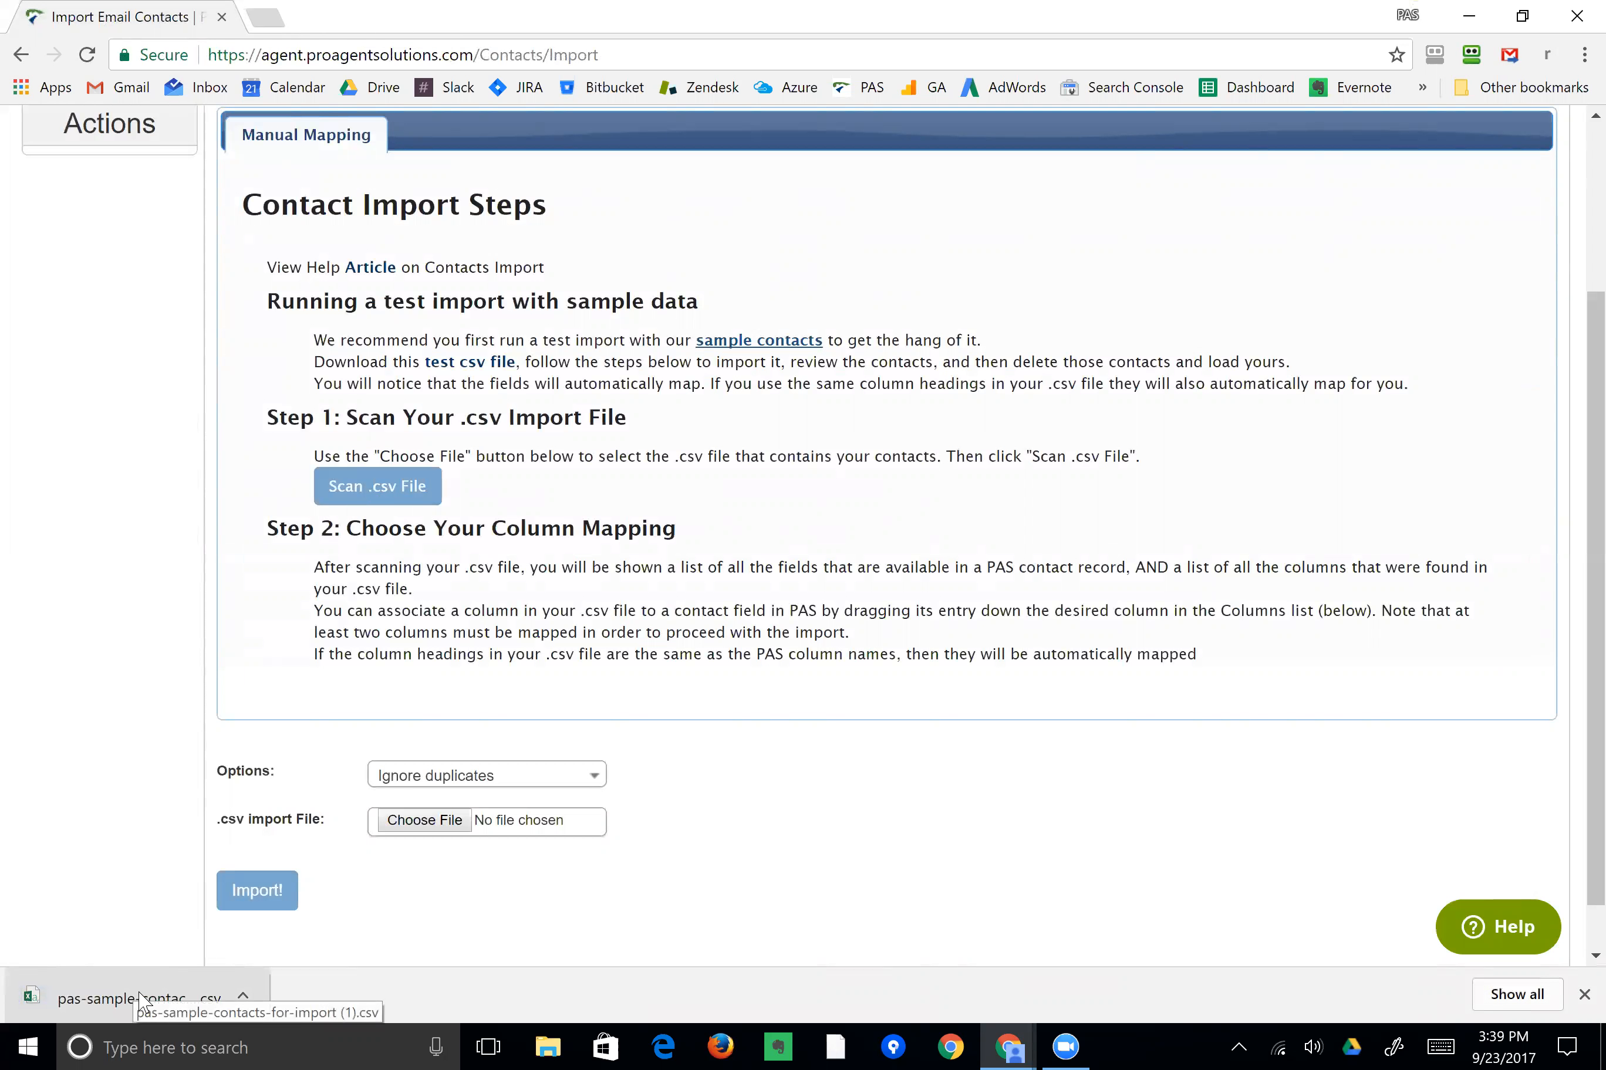
Choose pas-sample-contacts-for-import.csv as the import file and scan it.
left_click(425, 825)
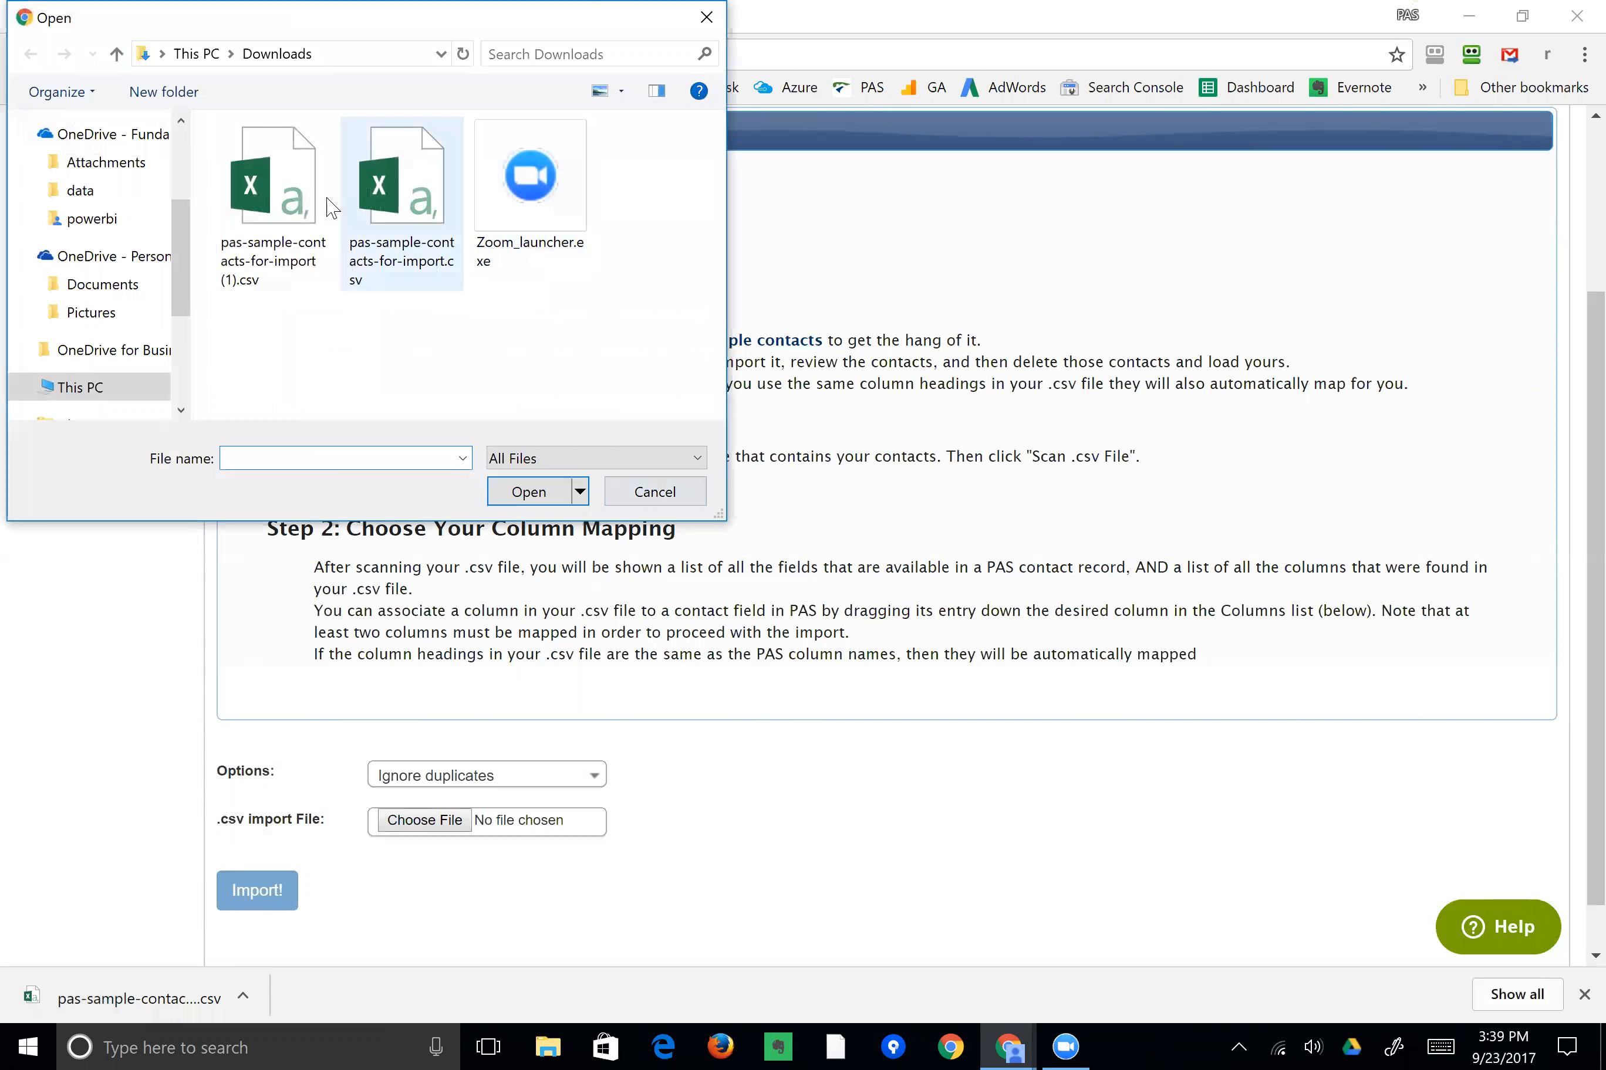
double_click(397, 200)
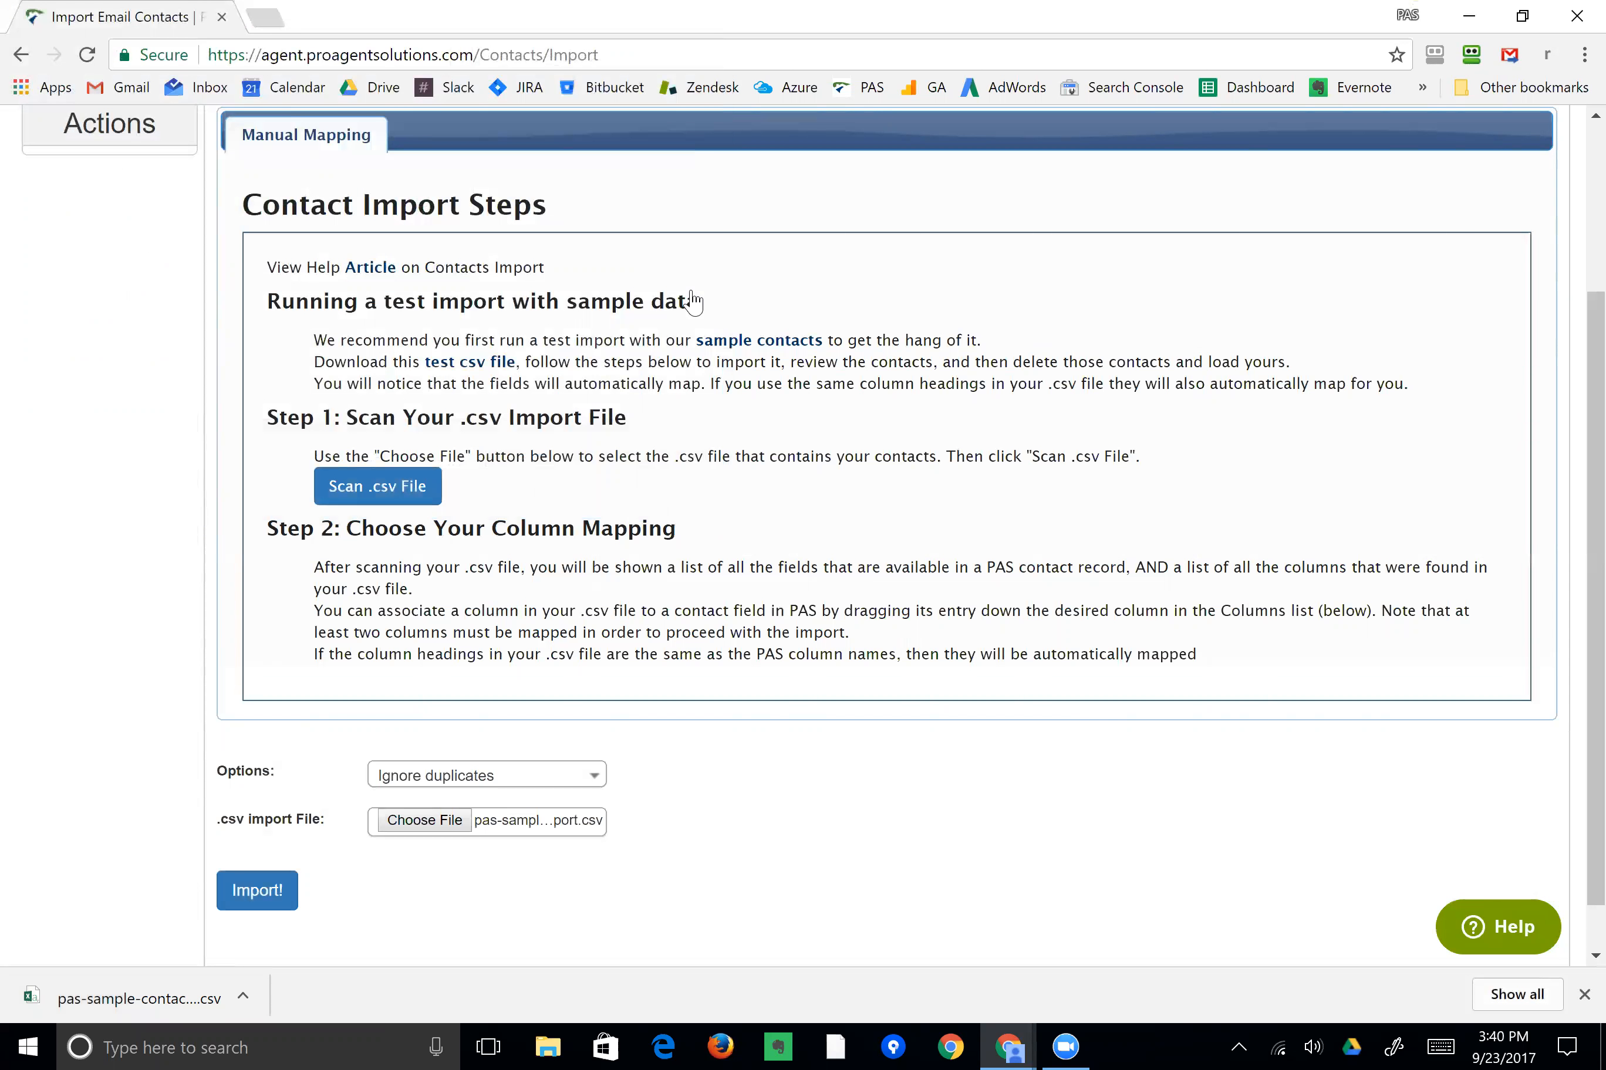
left_click(377, 489)
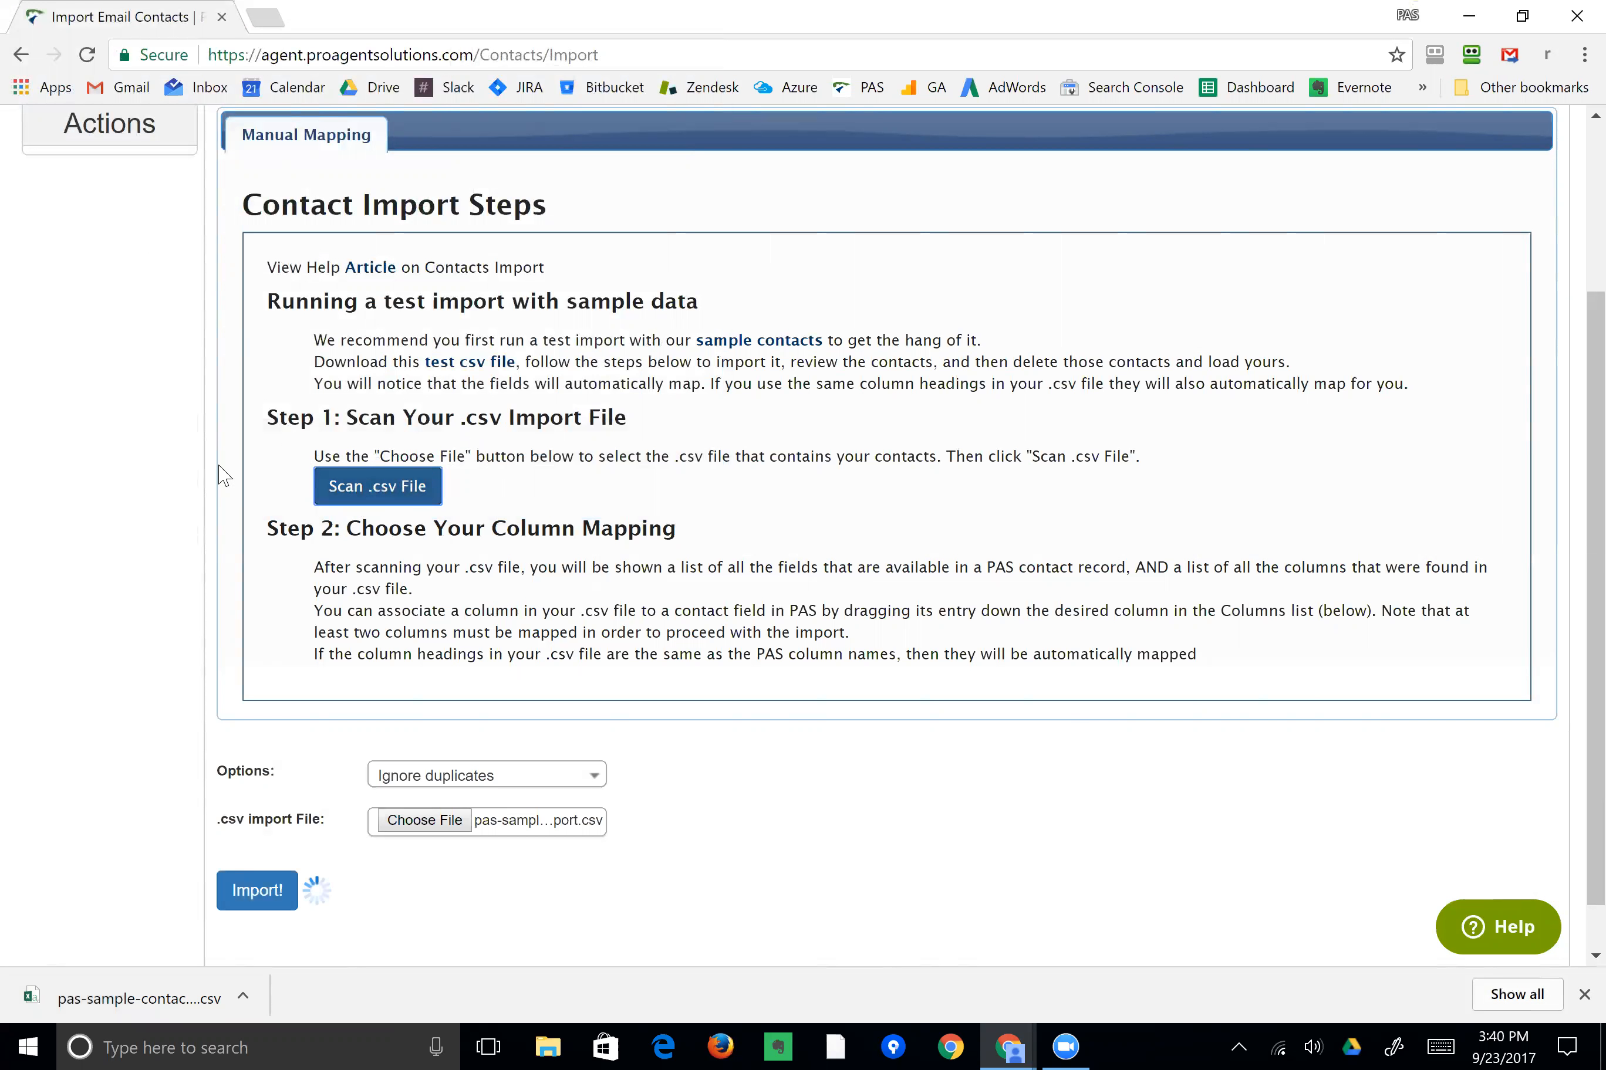
Remove the mapping between the First Name field and the First Name csv column.
scroll(179, 447, "down", 5)
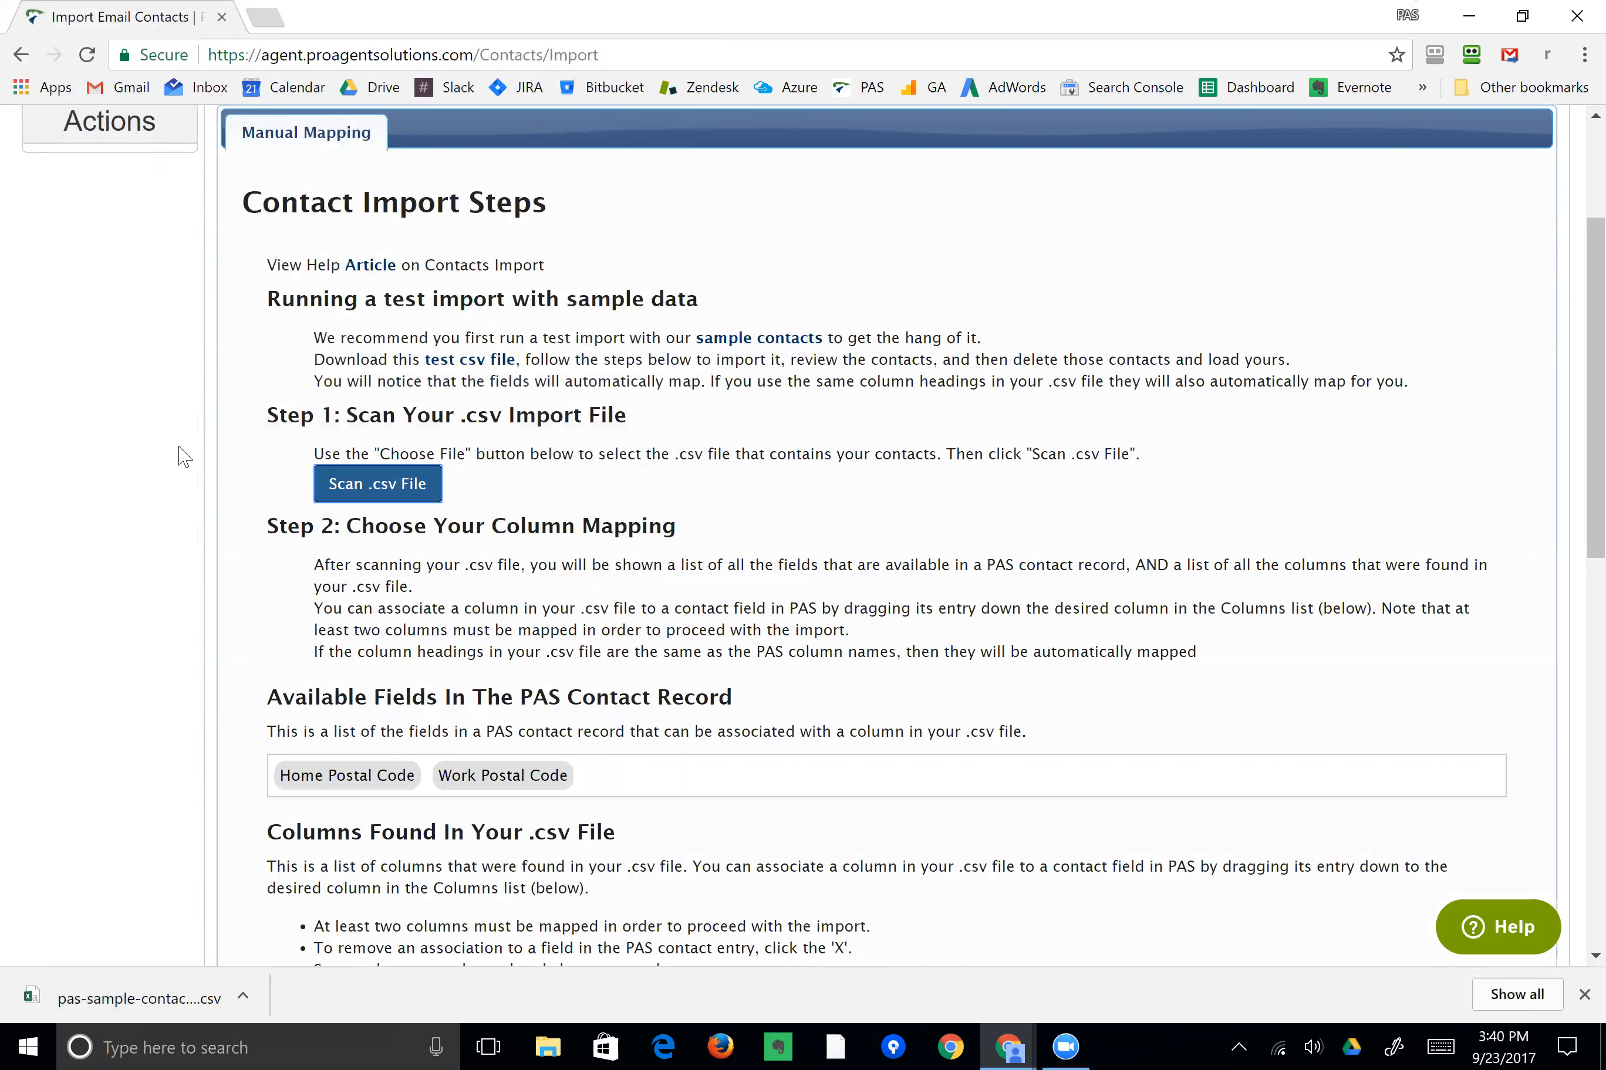
scroll(179, 447, "down", 2)
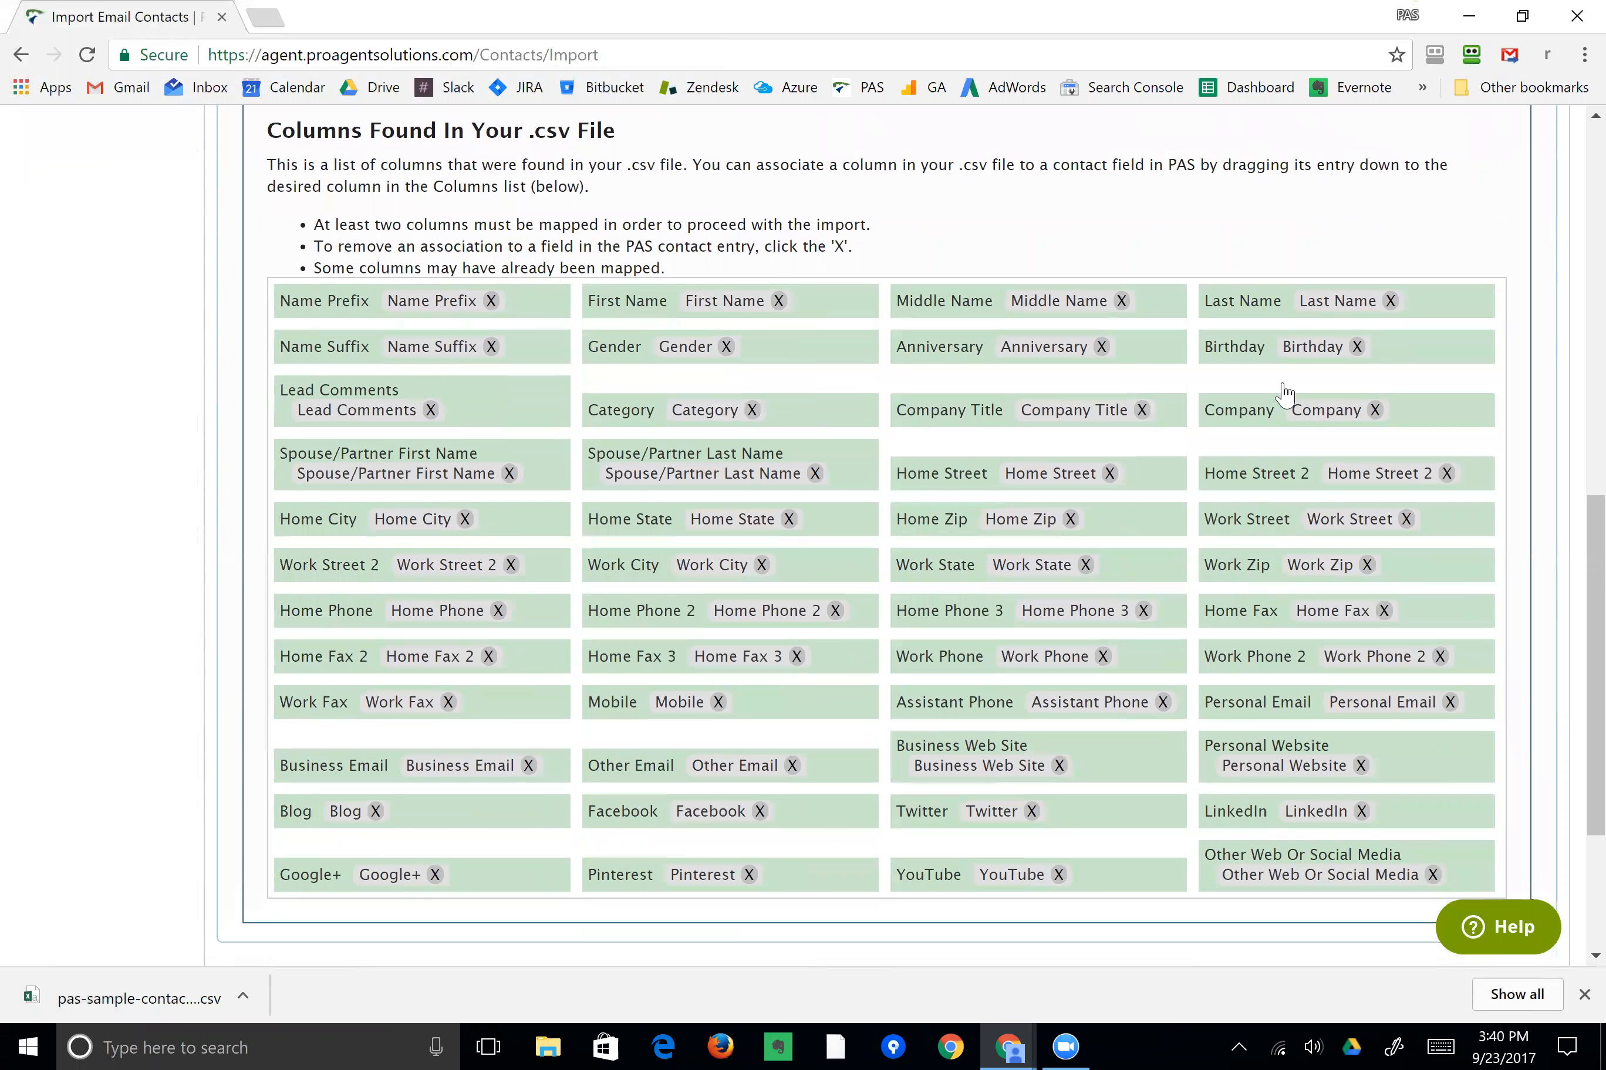
scroll(207, 493, "up", 2)
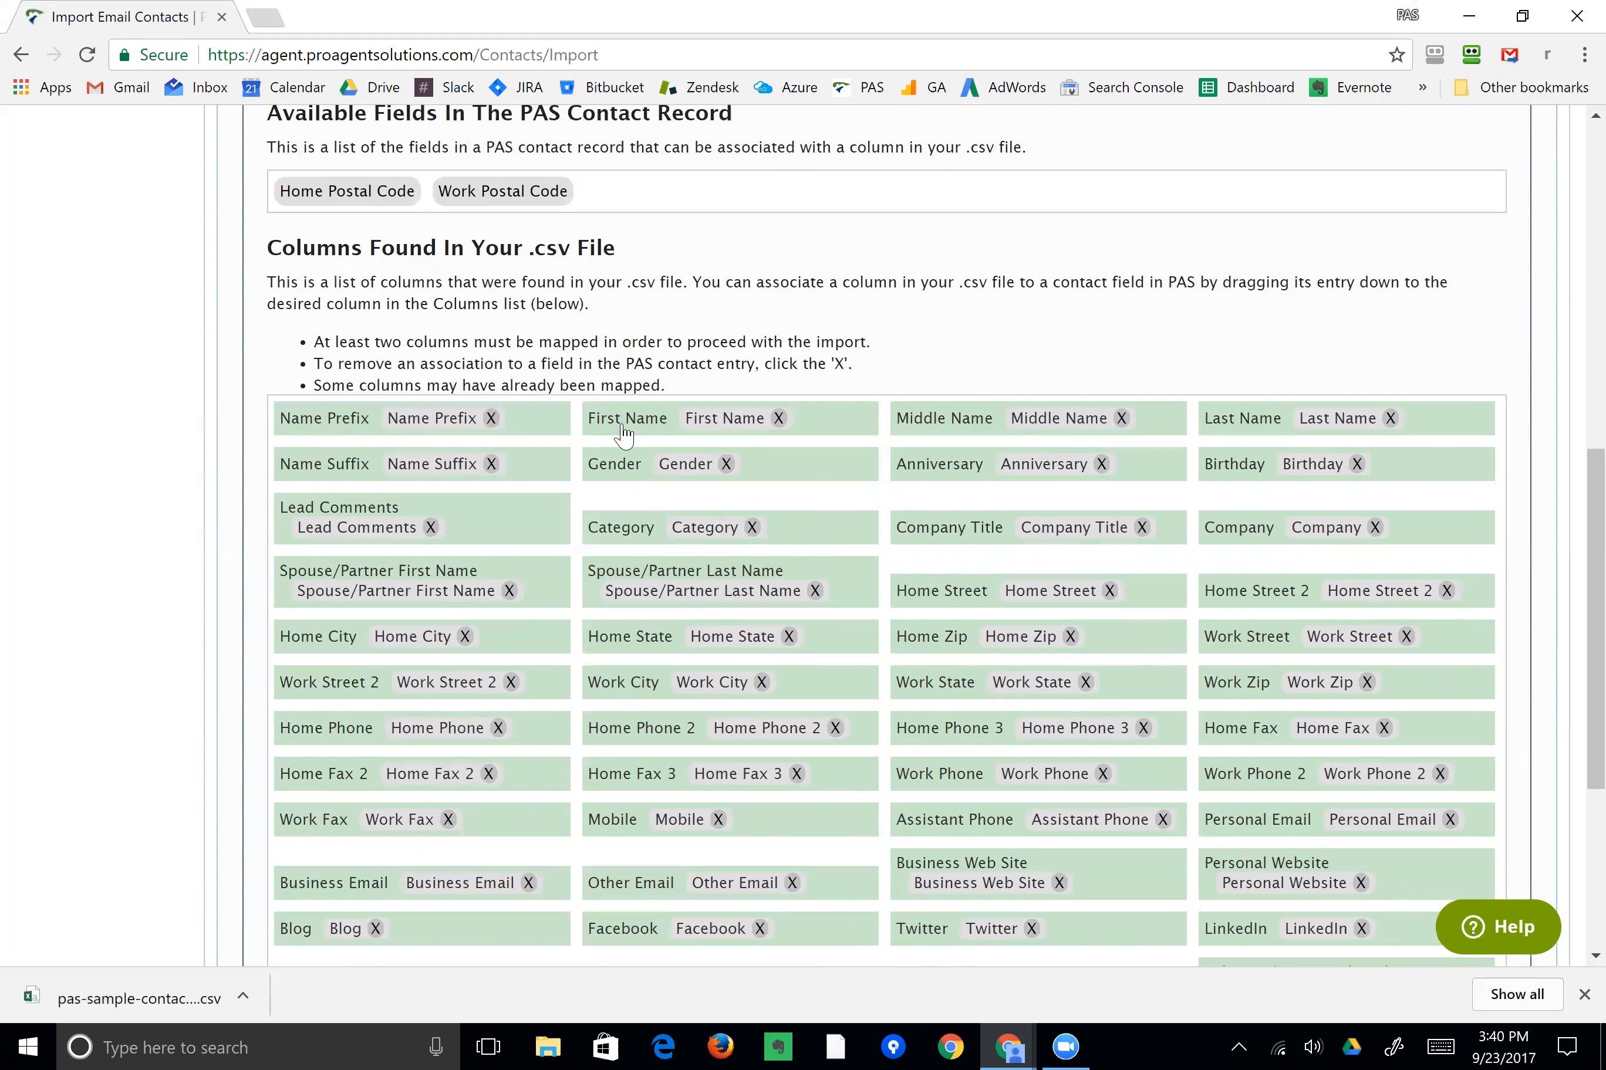
left_click(779, 418)
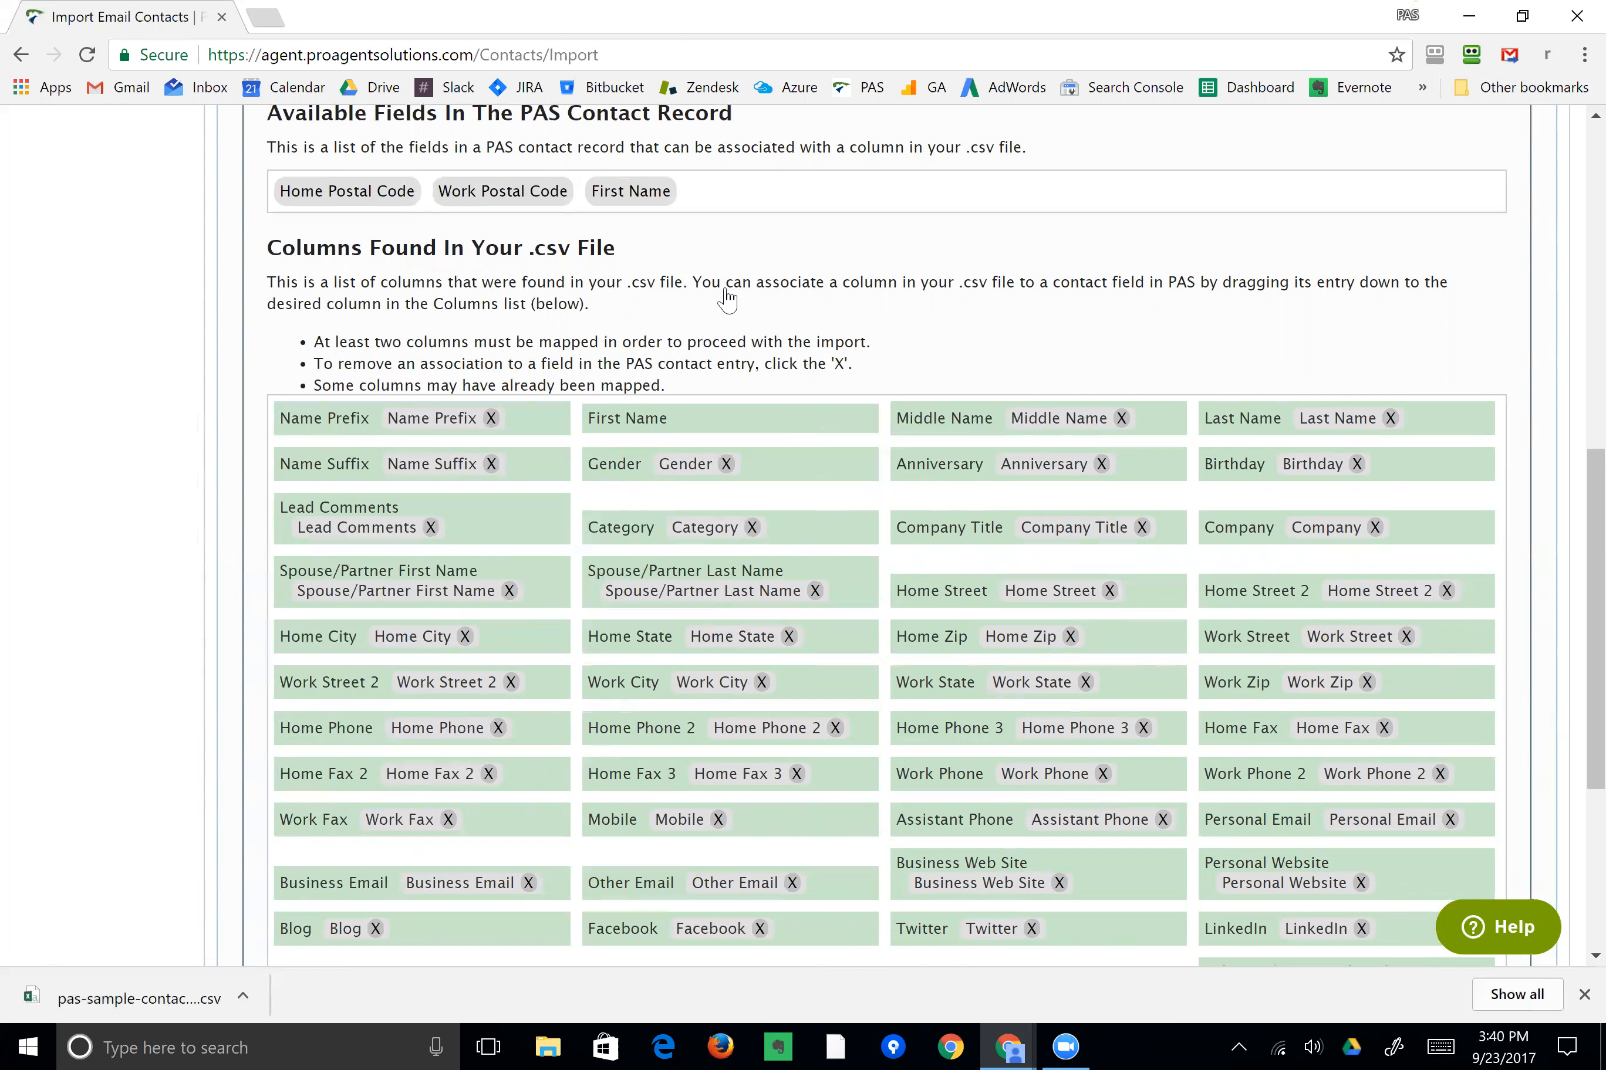
Map the First Name field back onto the First Name csv column.
scroll(727, 302, "up", 2)
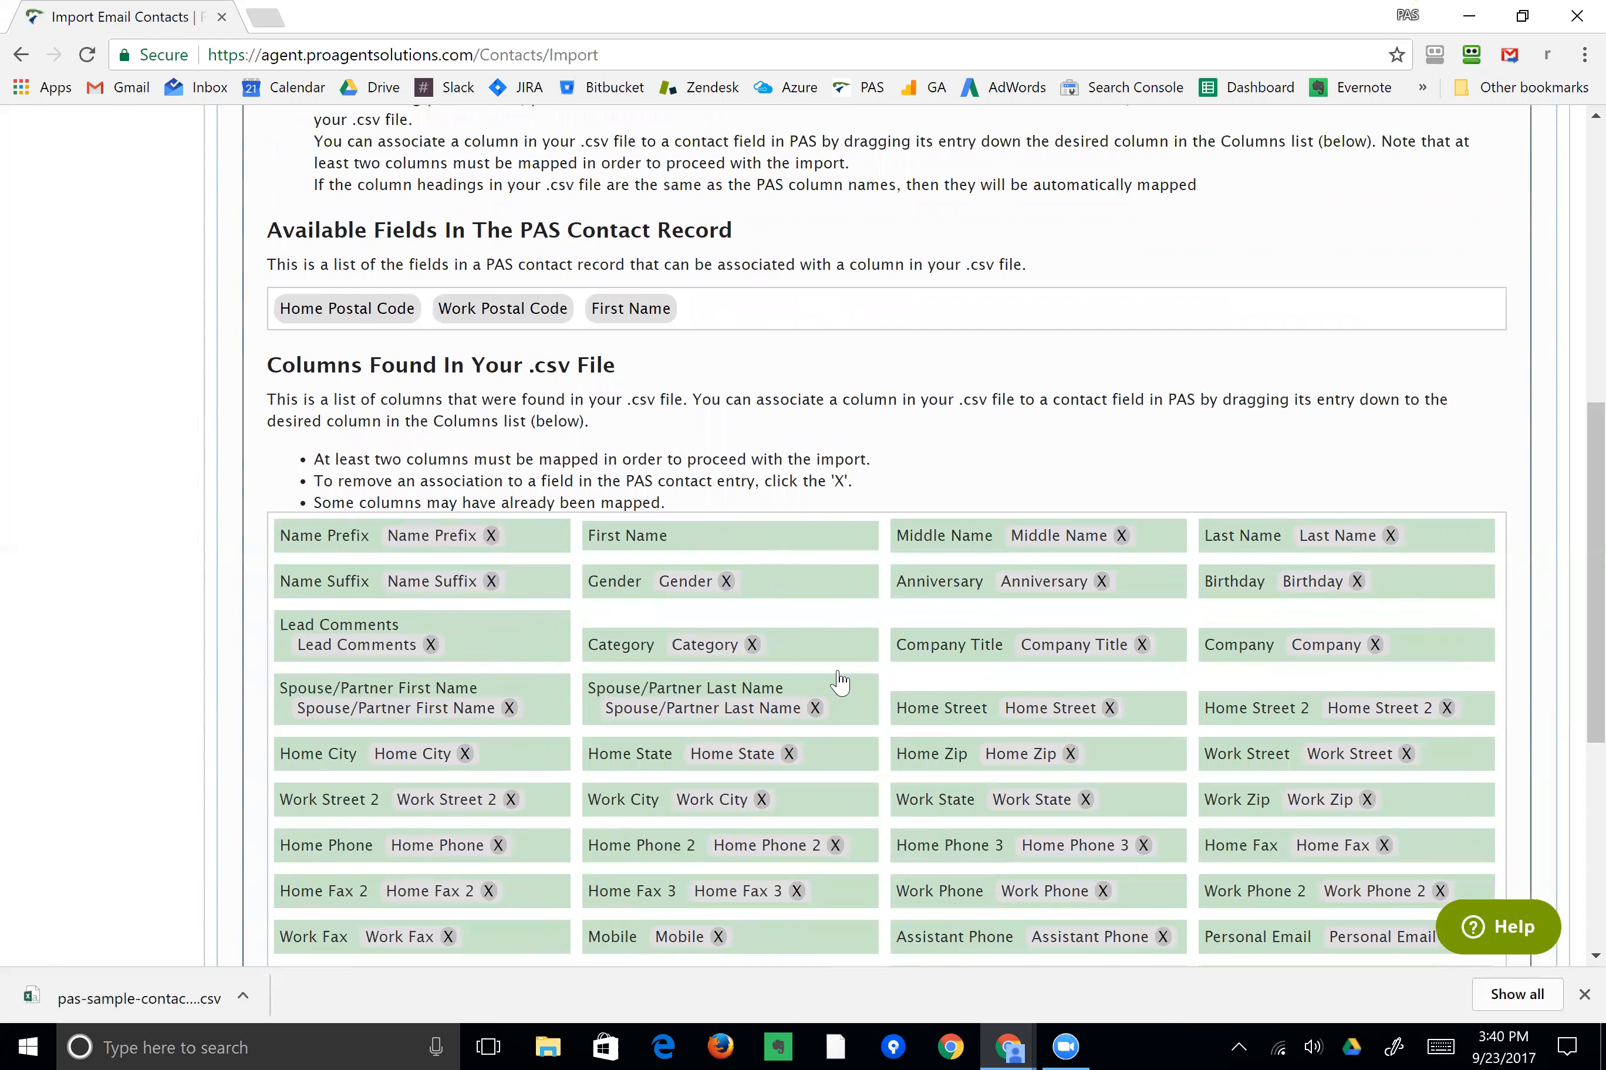
left_click_drag(625, 309, 718, 537)
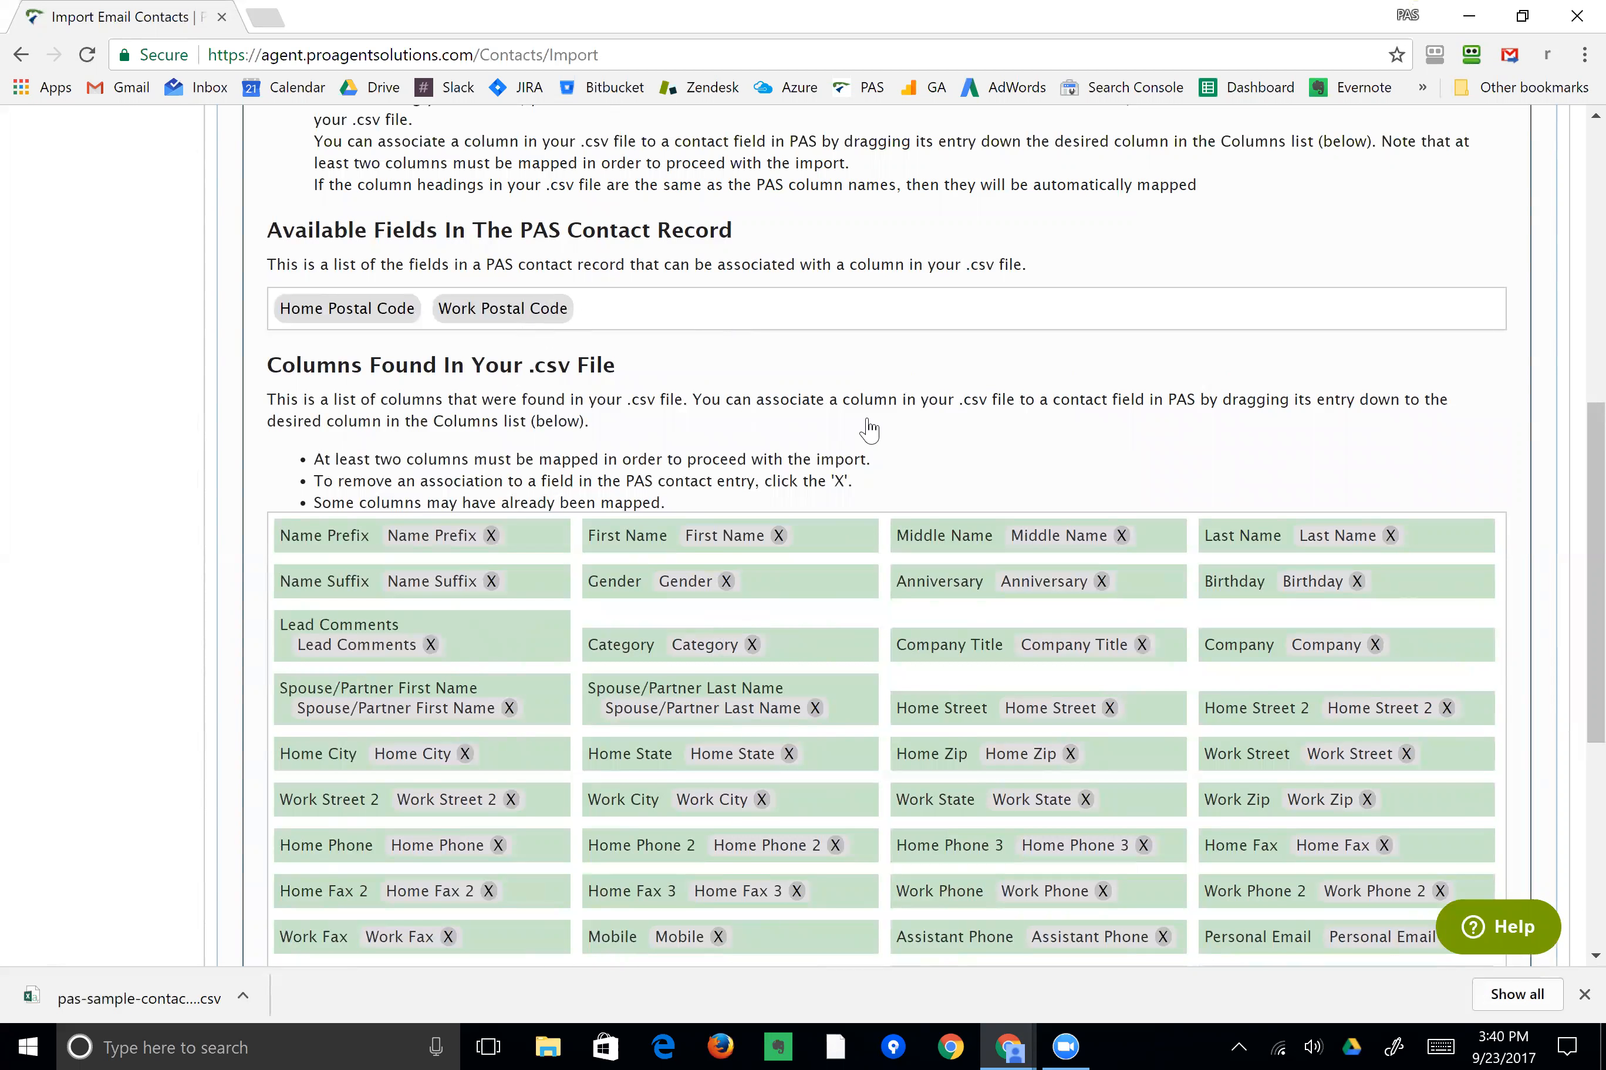
Import the contacts with the duplicate option left at Ignore duplicates.
scroll(831, 373, "down", 2)
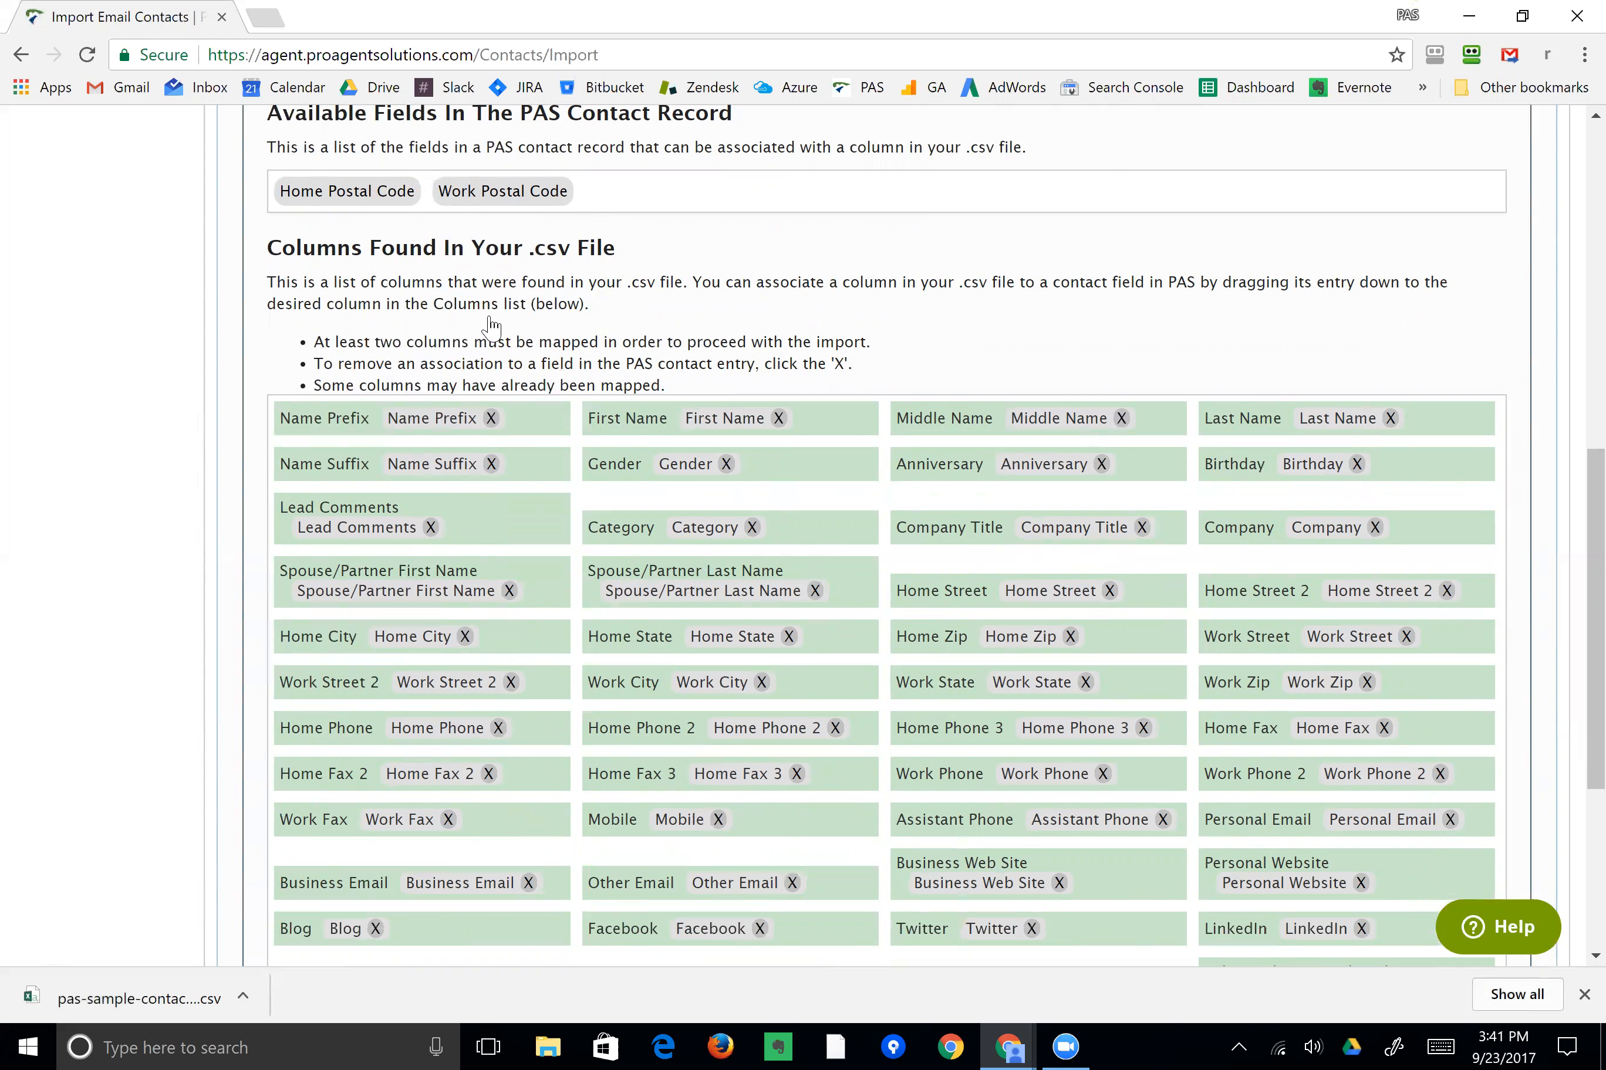
scroll(480, 372, "down", 3)
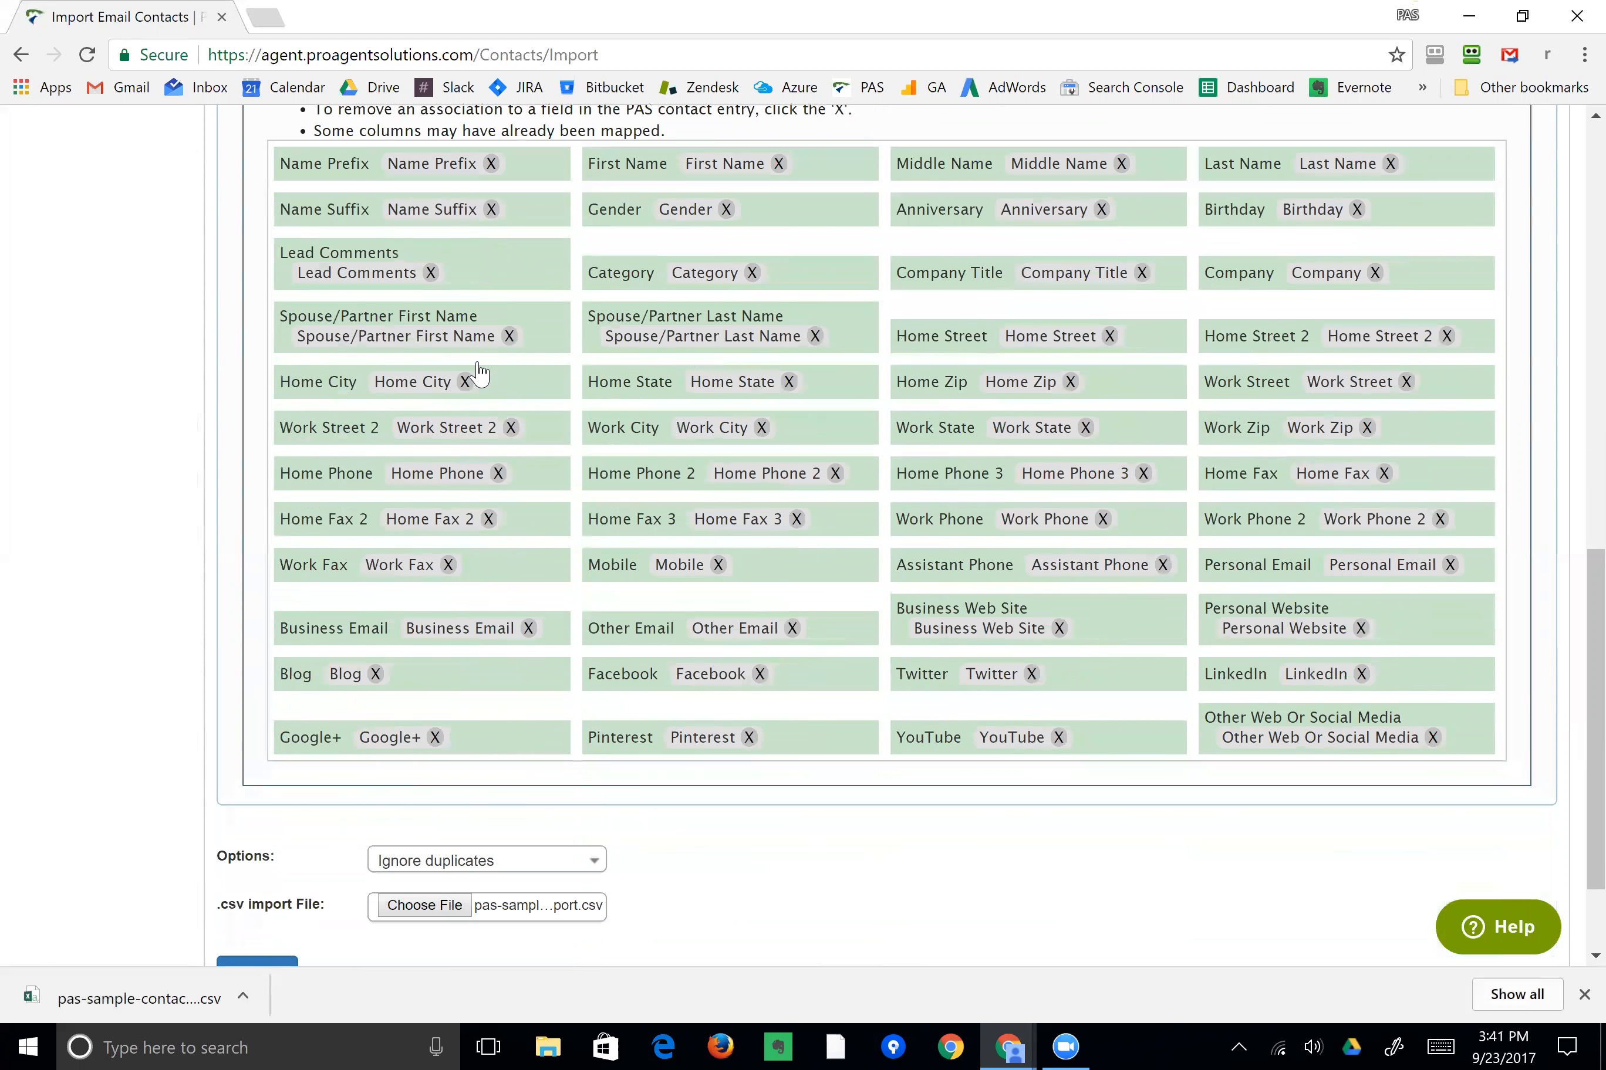
scroll(480, 373, "down", 2)
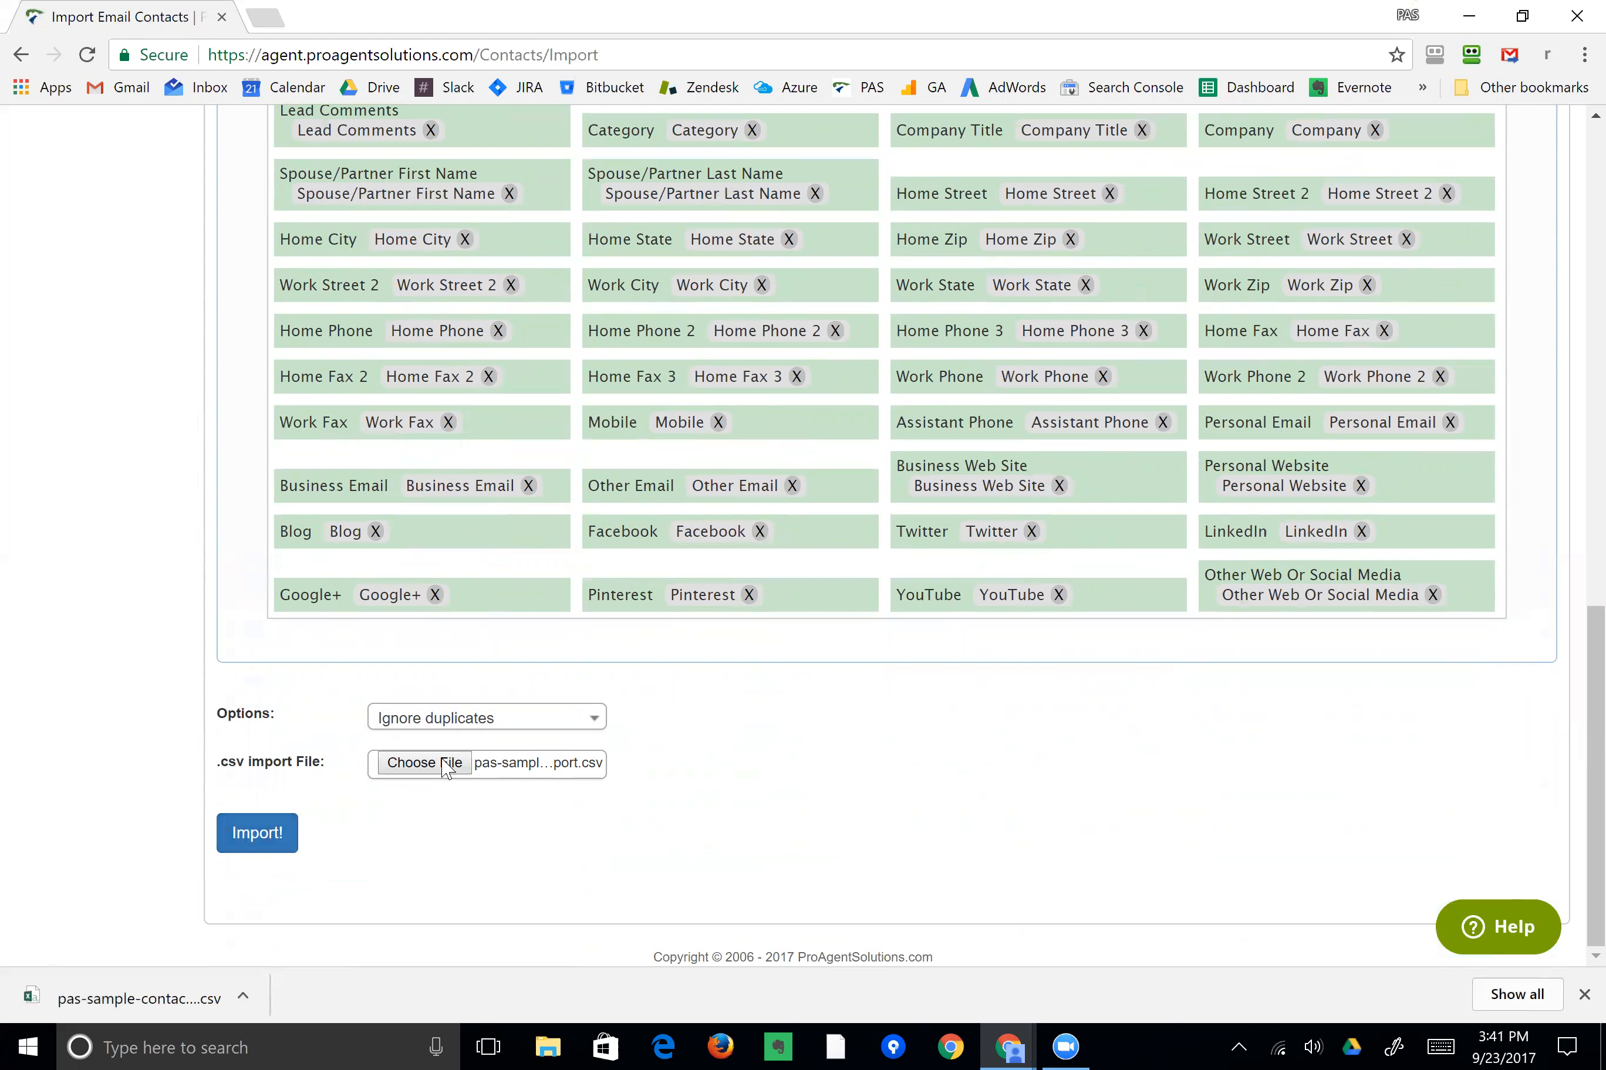
left_click(495, 719)
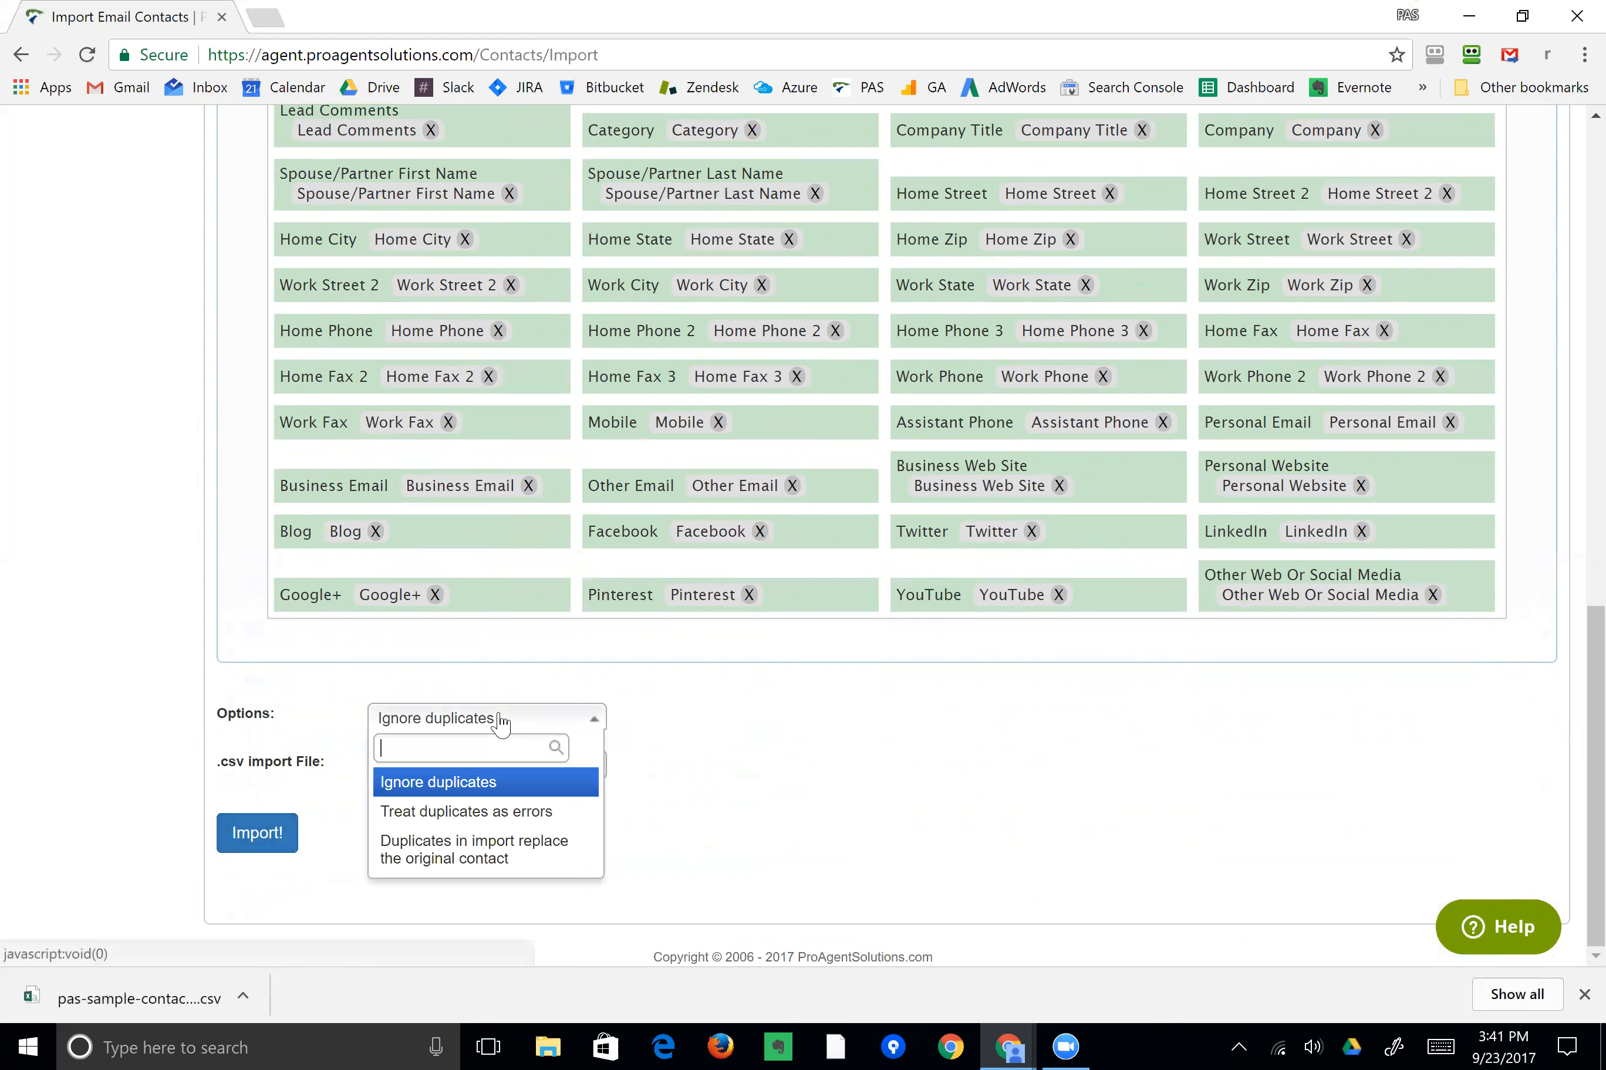
left_click(739, 716)
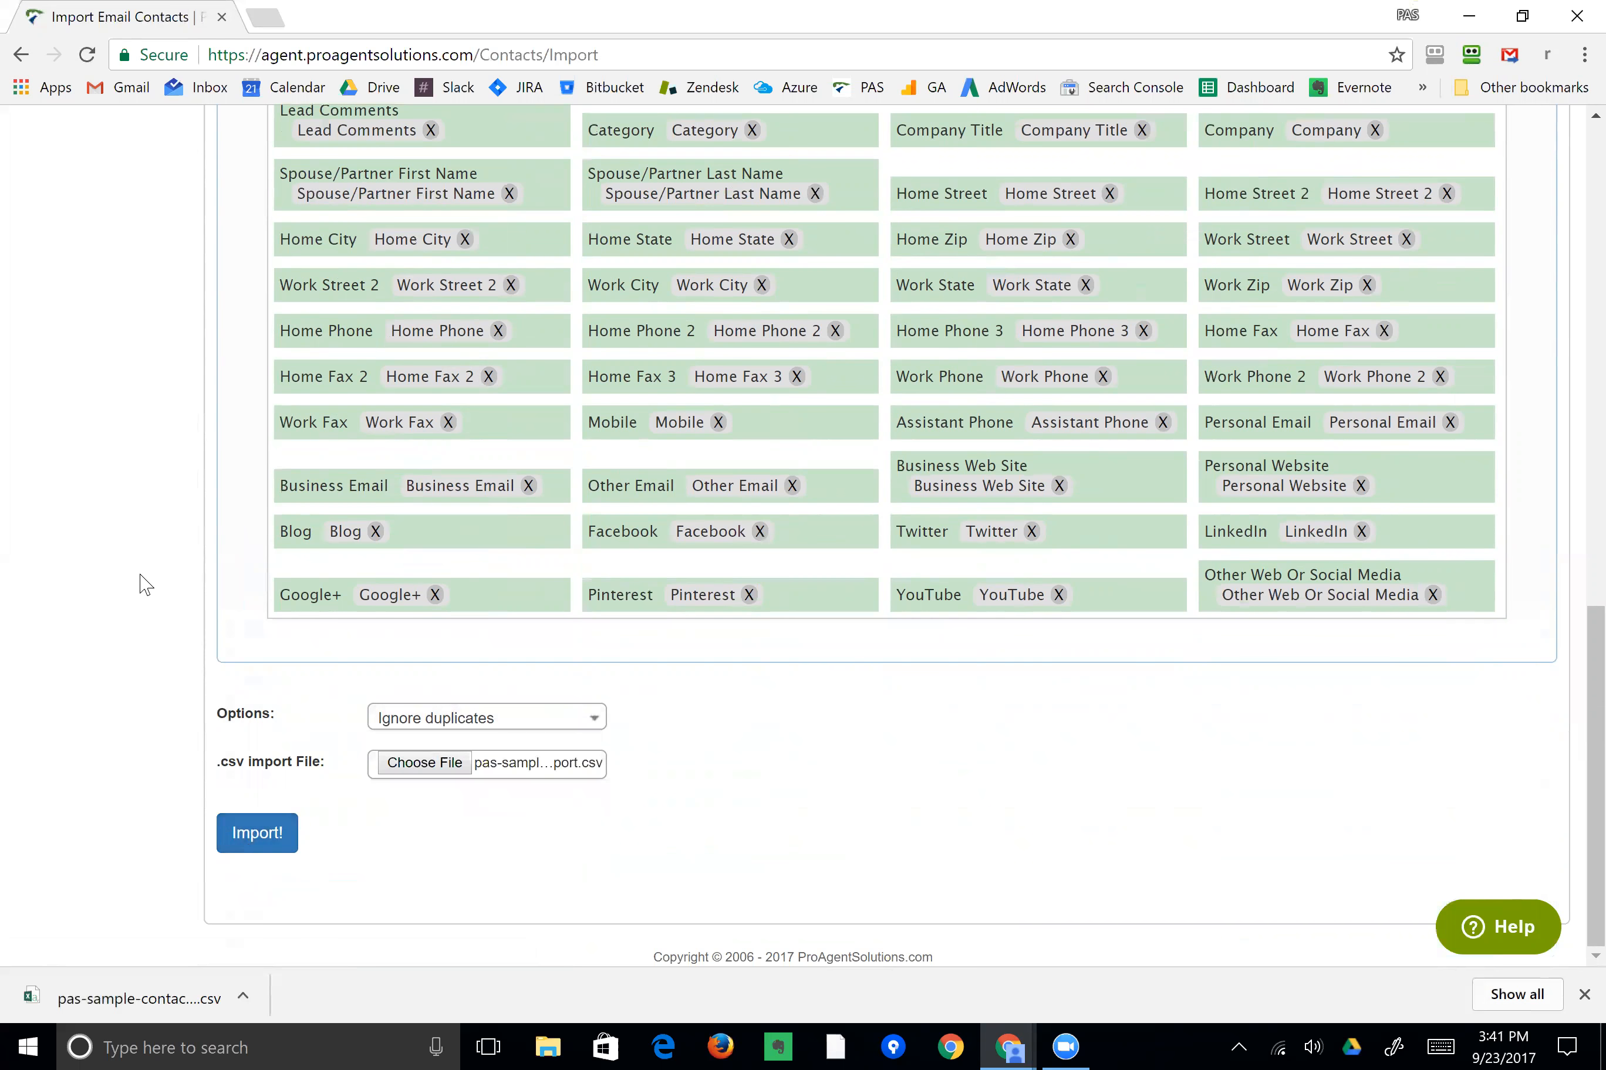
scroll(141, 585, "up", 10)
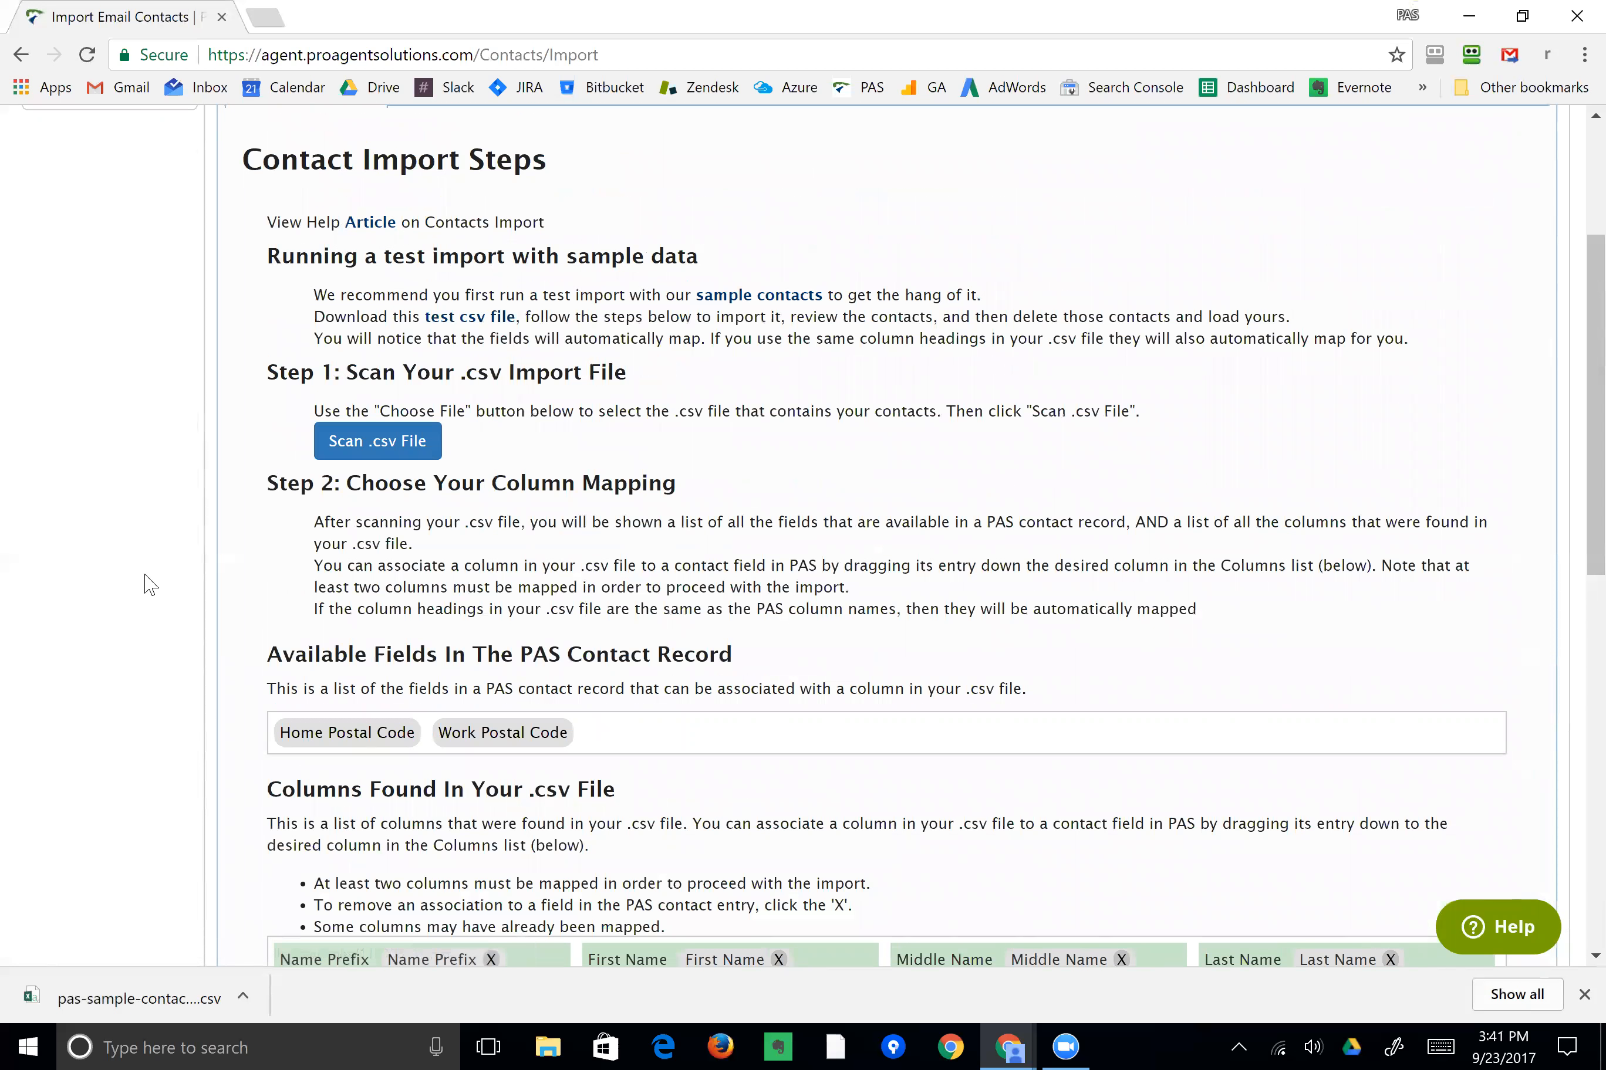
scroll(149, 585, "down", 10)
scroll(145, 592, "down", 2)
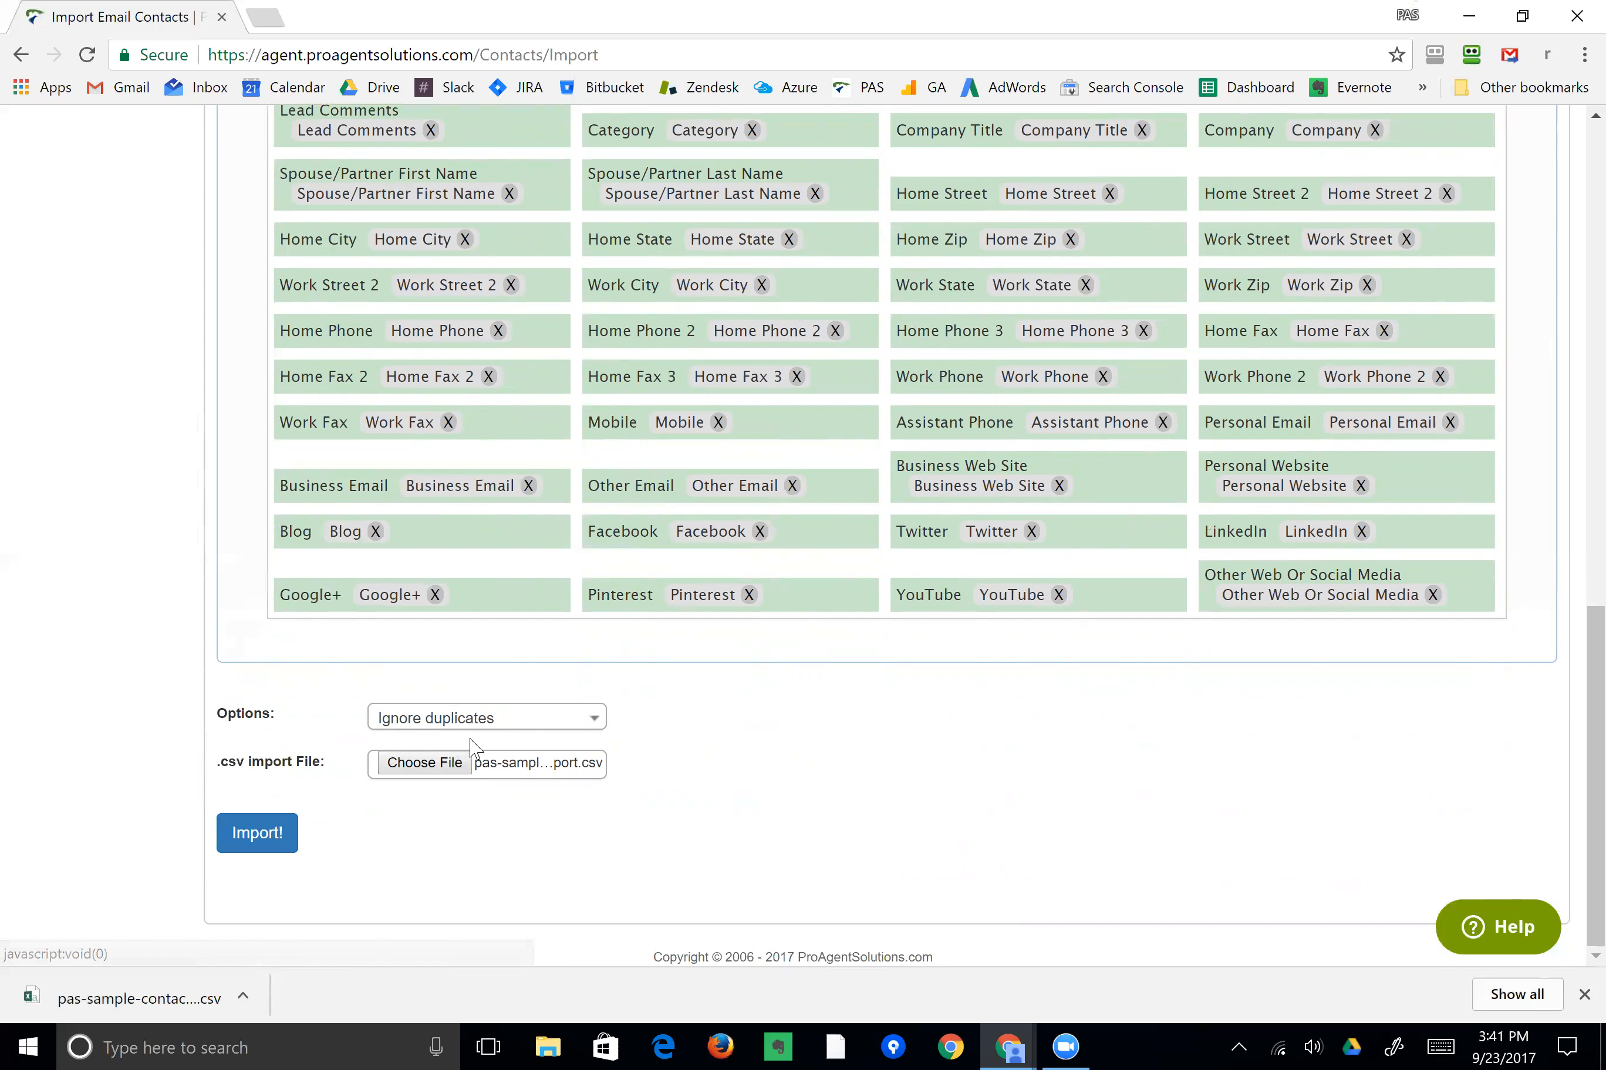
left_click(253, 844)
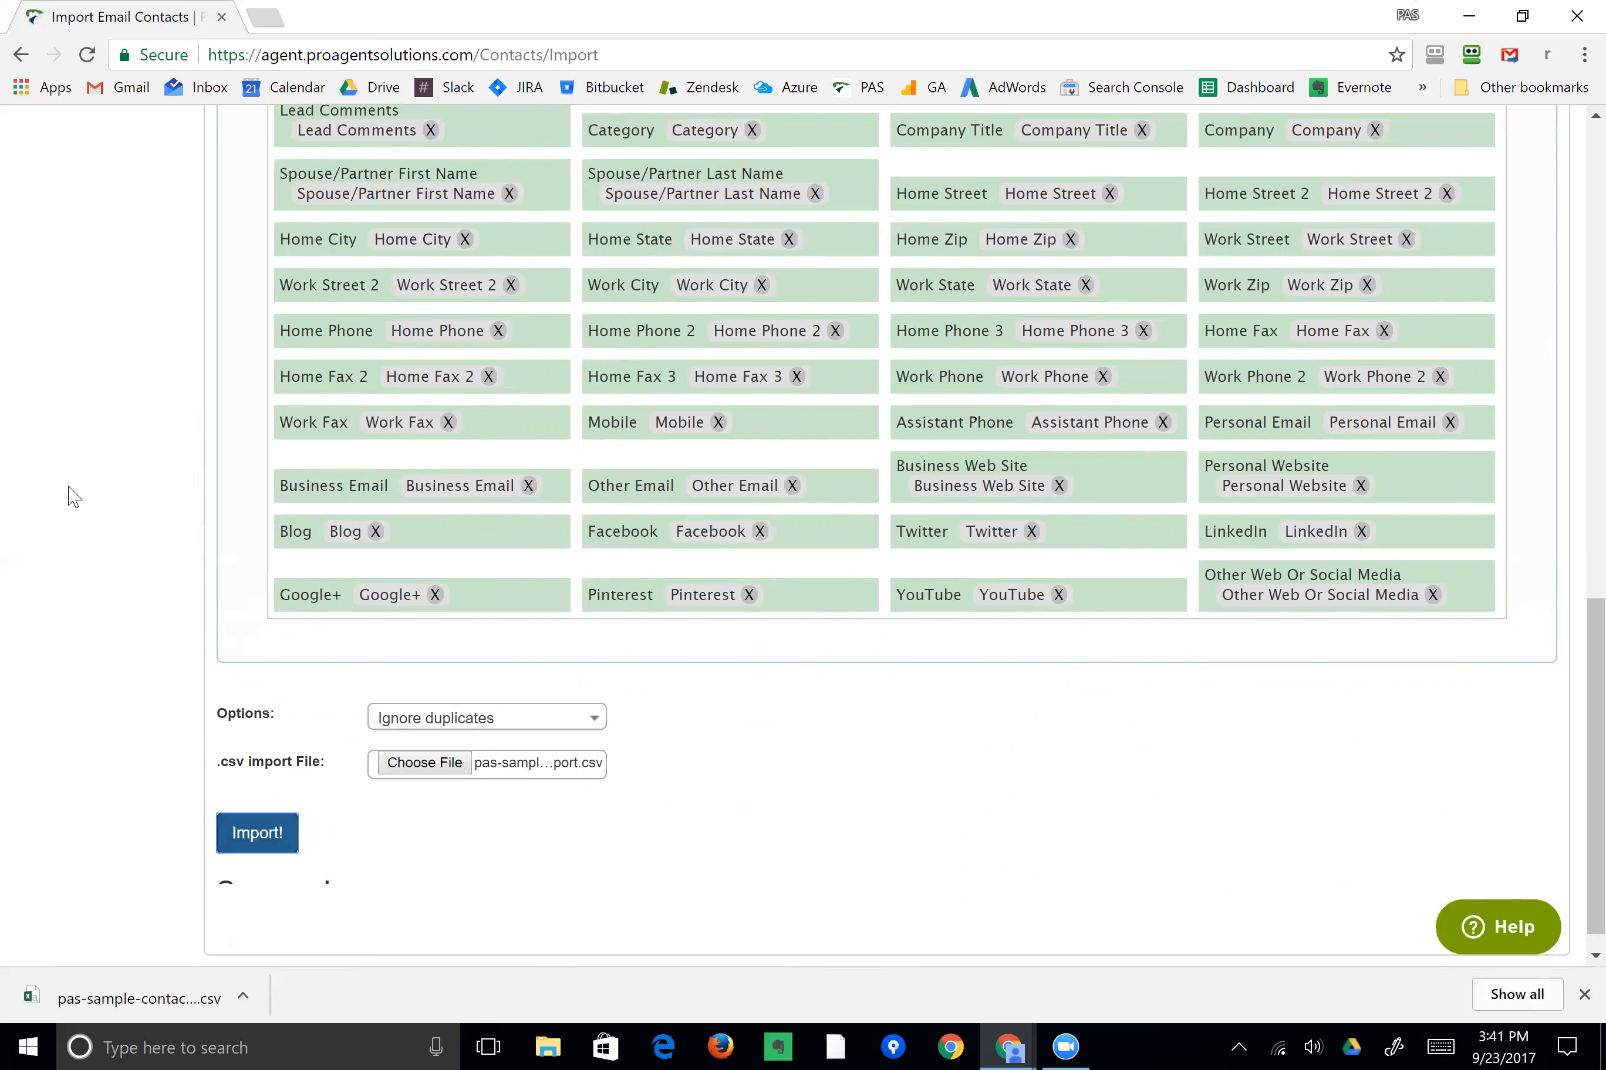
Open the contacts list.
scroll(408, 742, "down", 2)
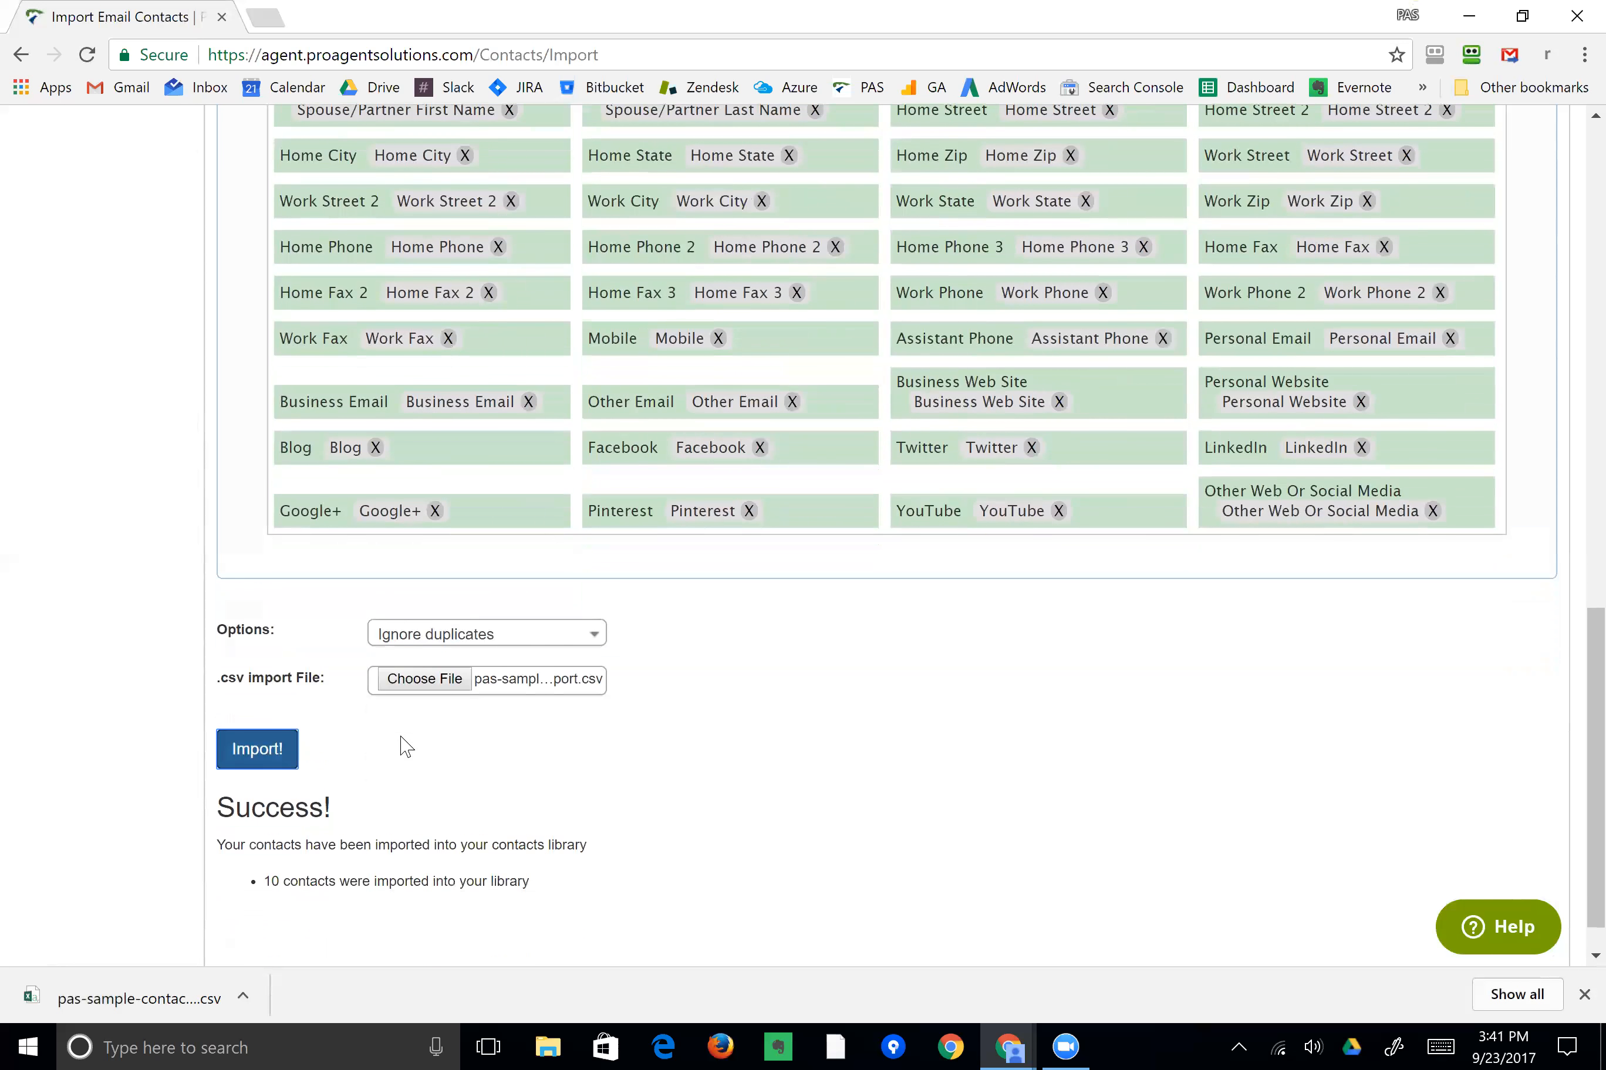
left_click_drag(262, 831, 546, 848)
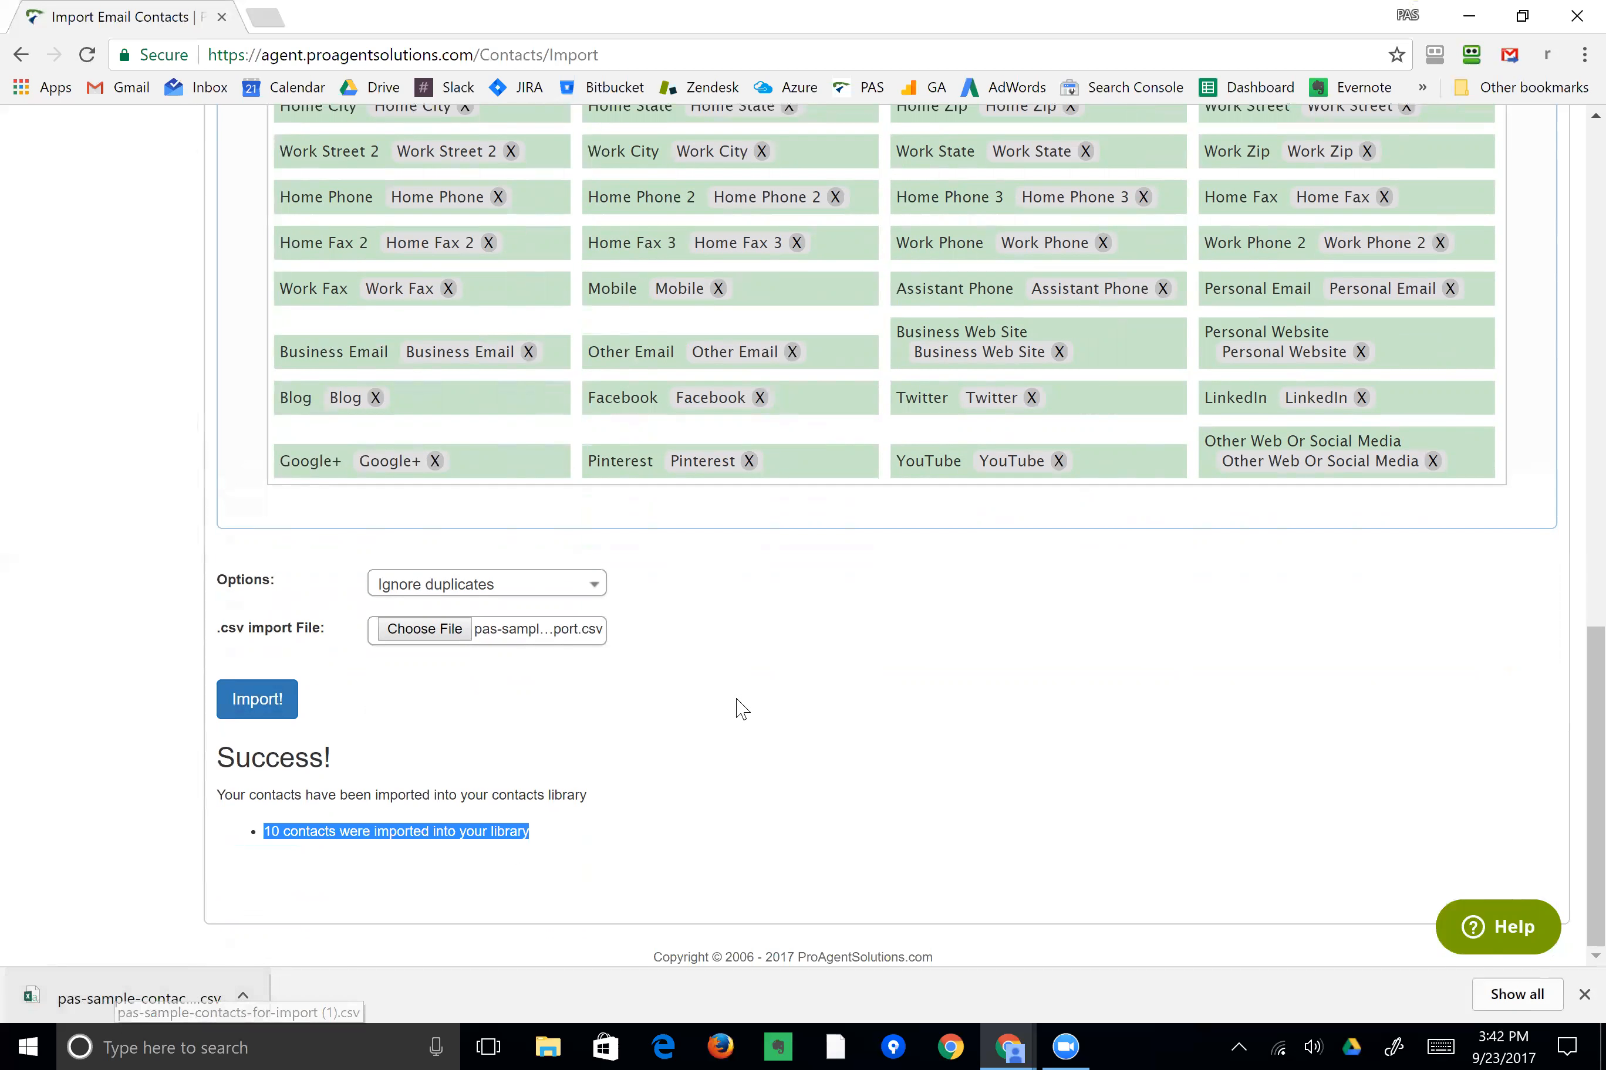
scroll(440, 317, "up", 14)
scroll(440, 318, "up", 6)
mouse_move(205, 207)
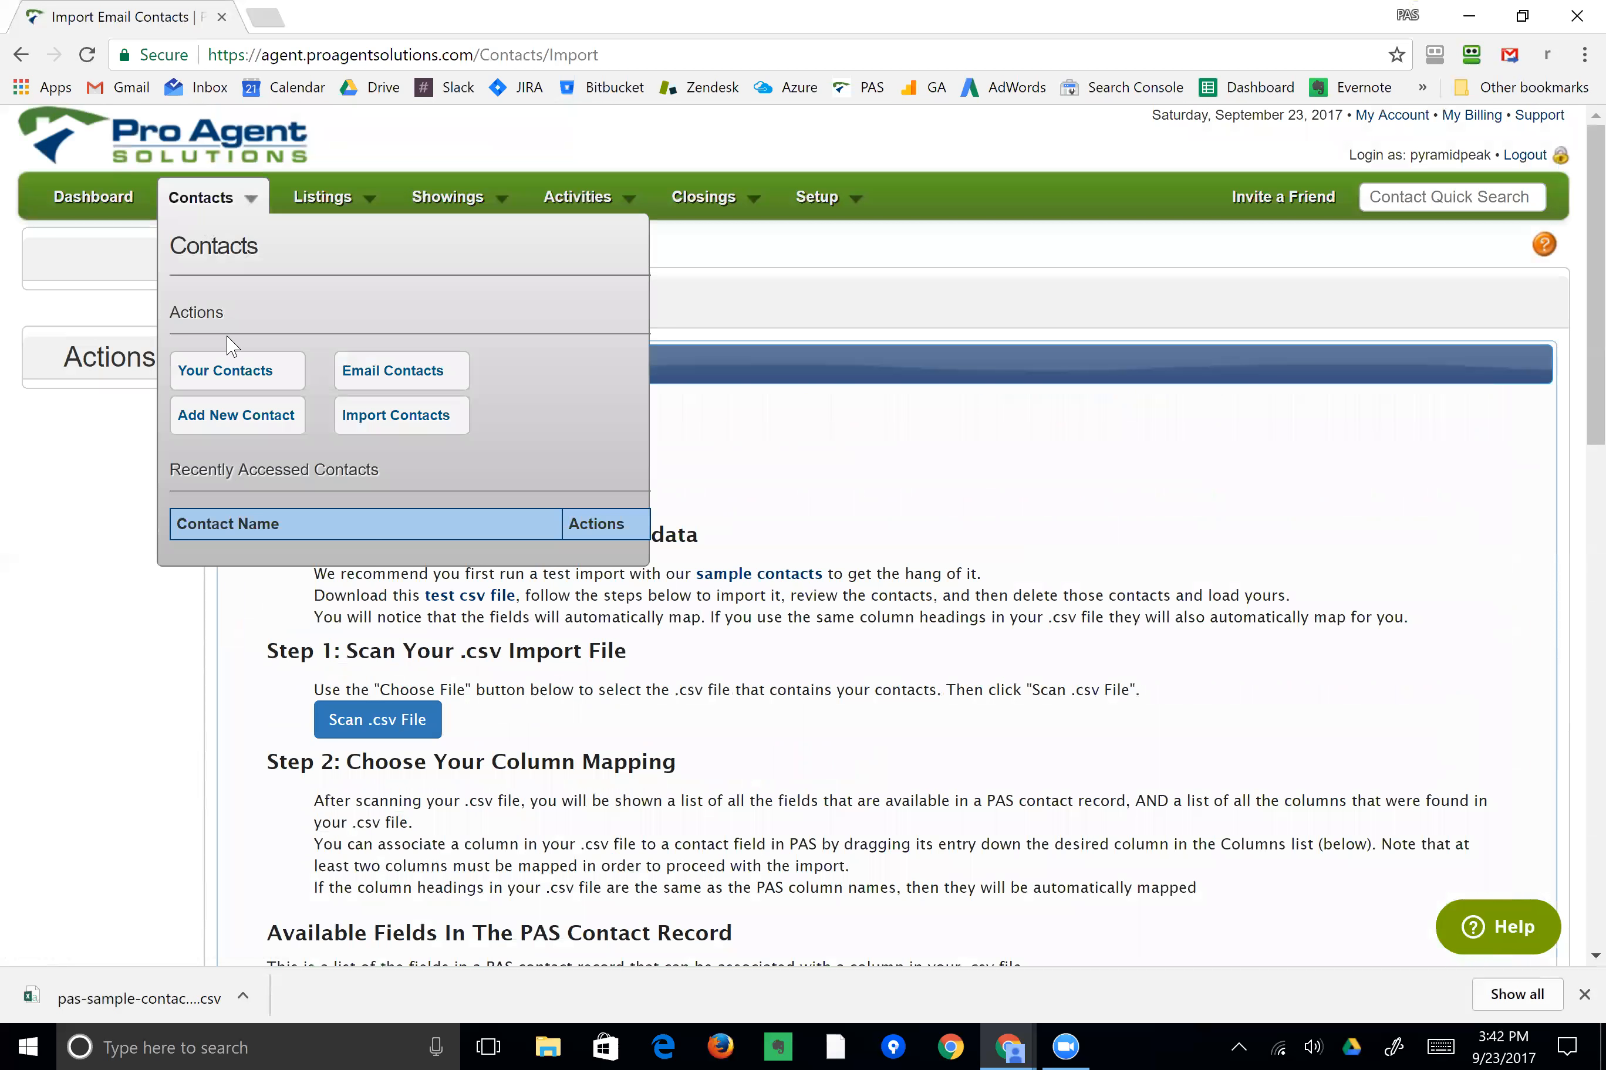
left_click(222, 379)
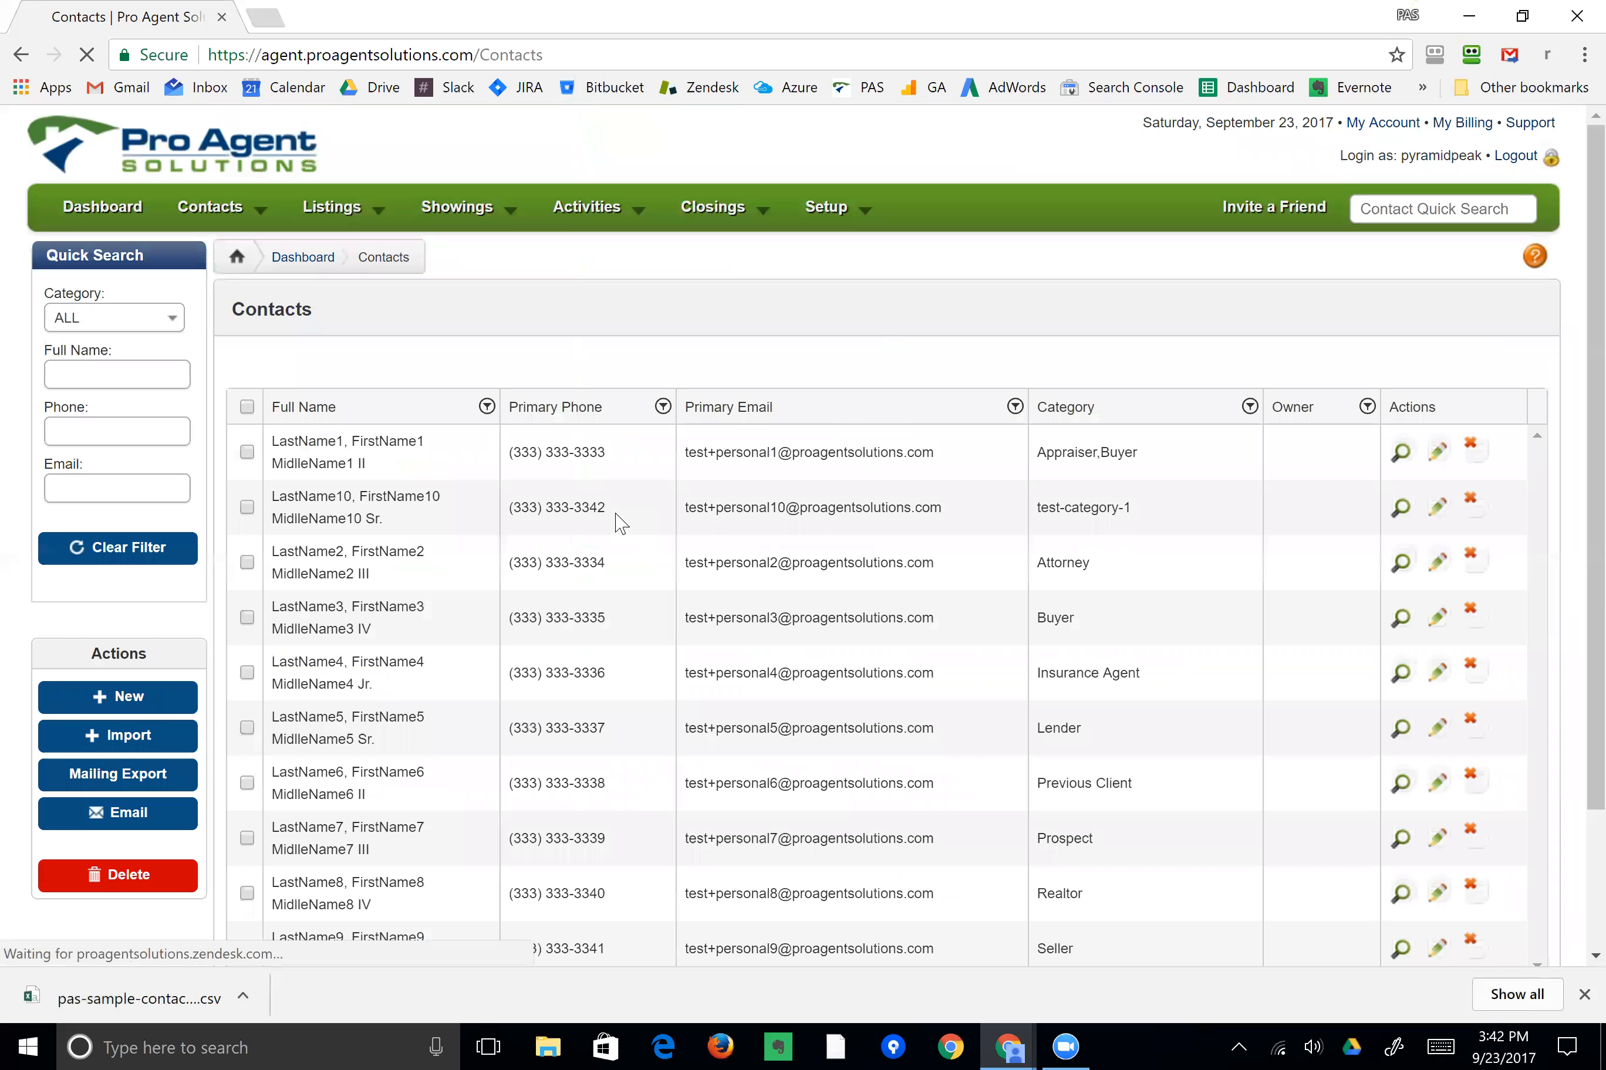
Open the first imported contact for editing, review its fields, and return to the contacts list.
scroll(670, 534, "down", 2)
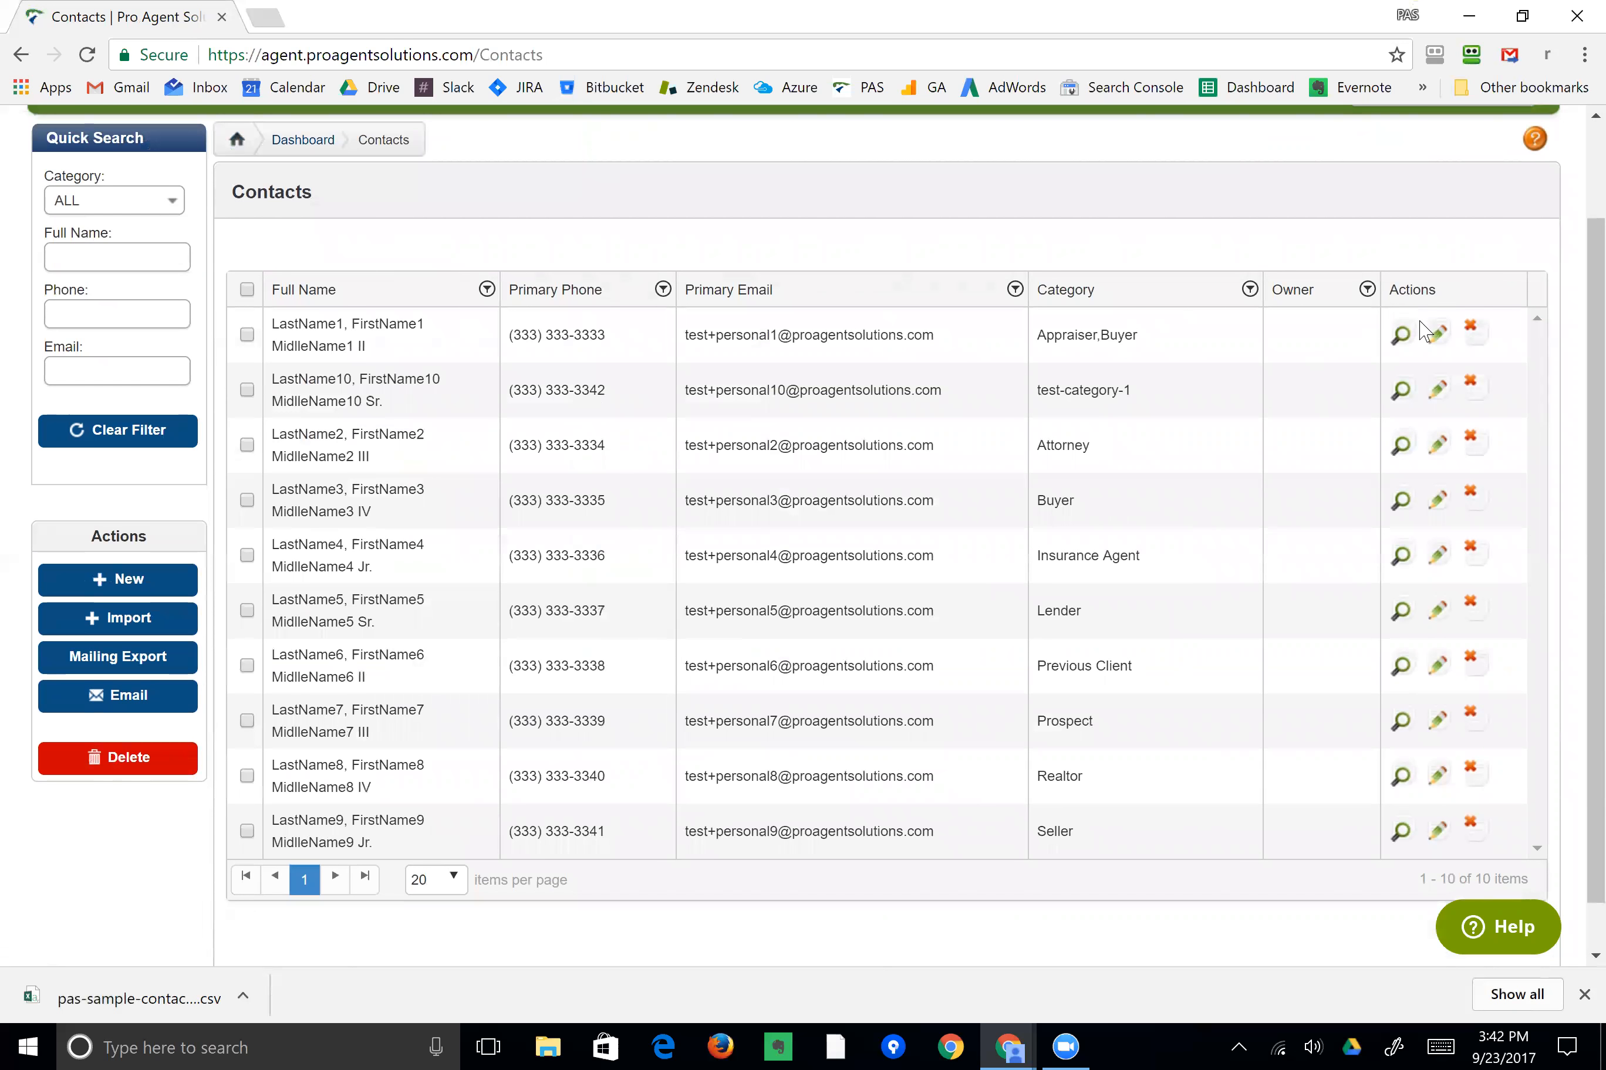
left_click(1439, 341)
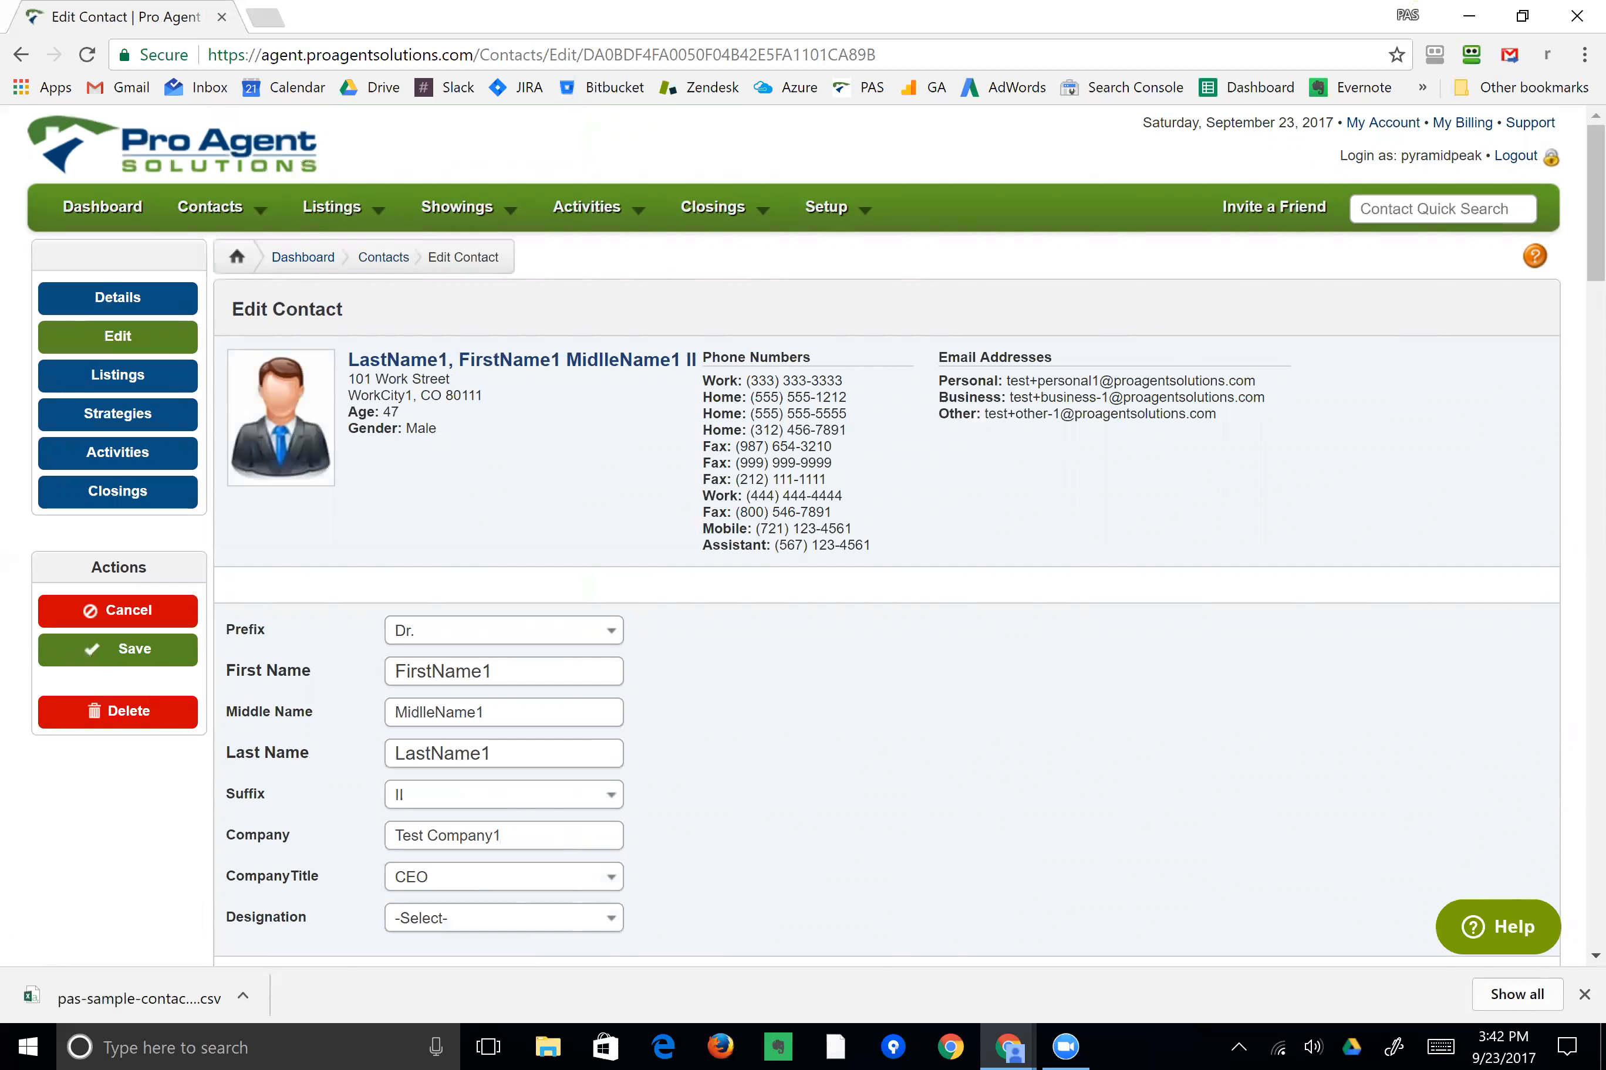
scroll(732, 426, "down", 15)
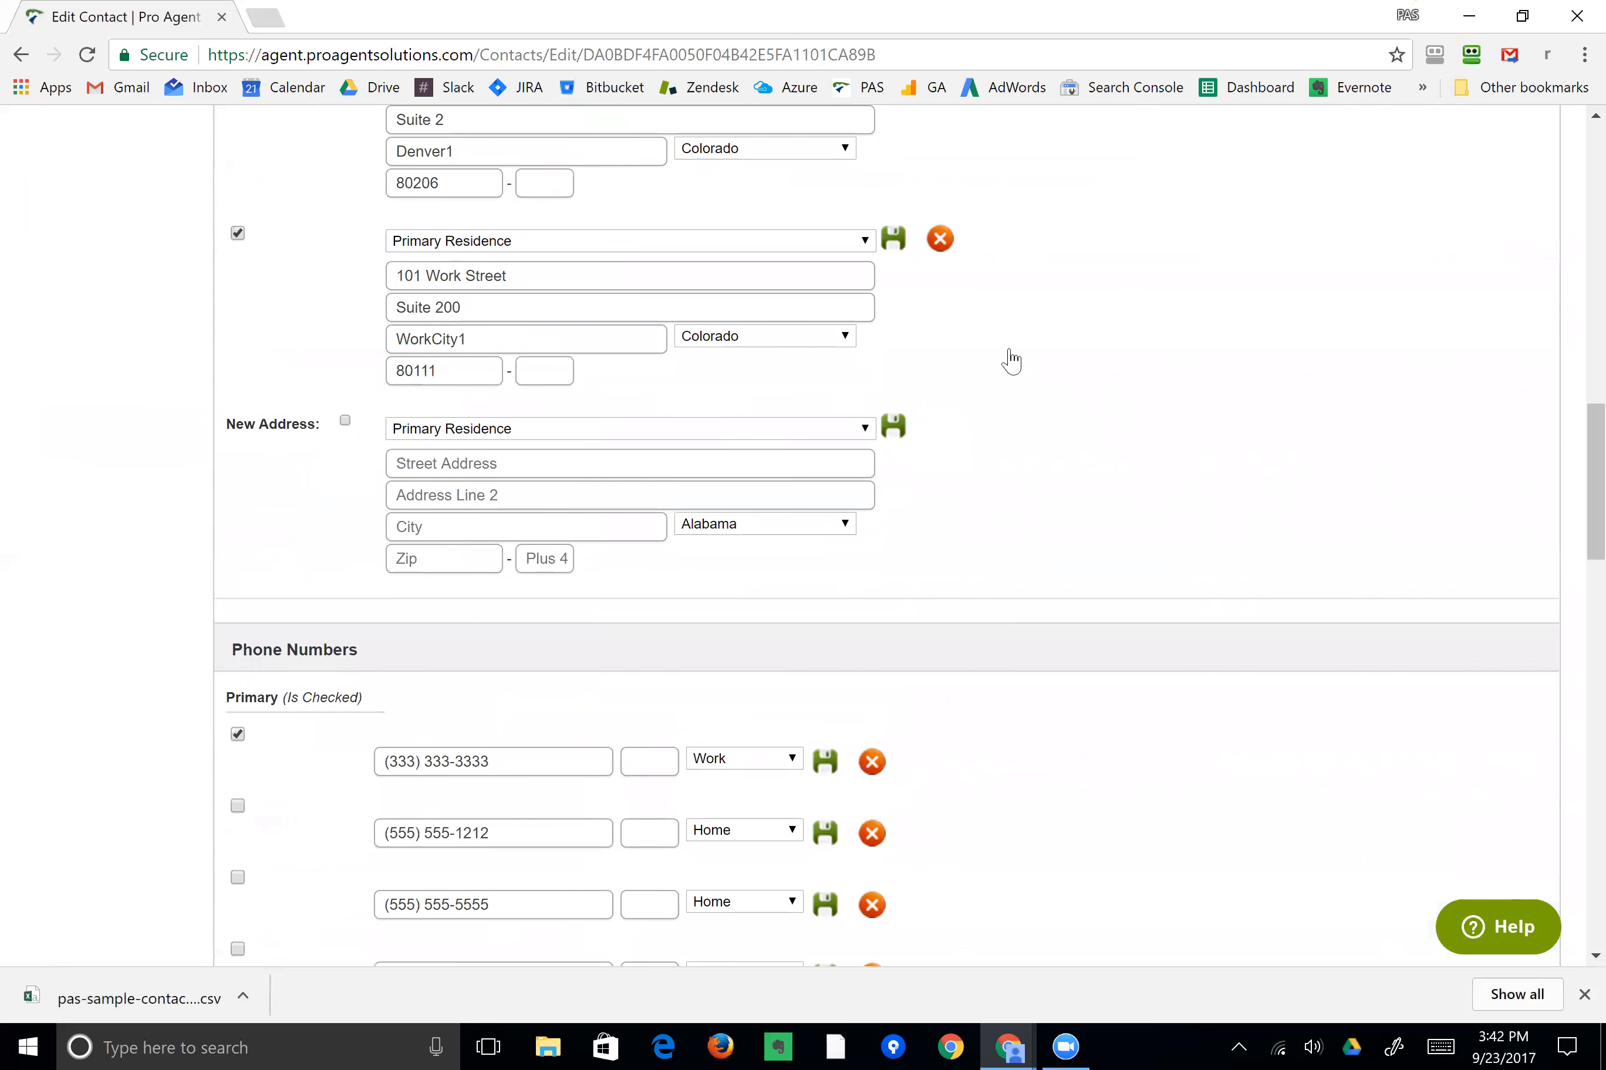
scroll(1010, 360, "down", 10)
scroll(953, 311, "up", 20)
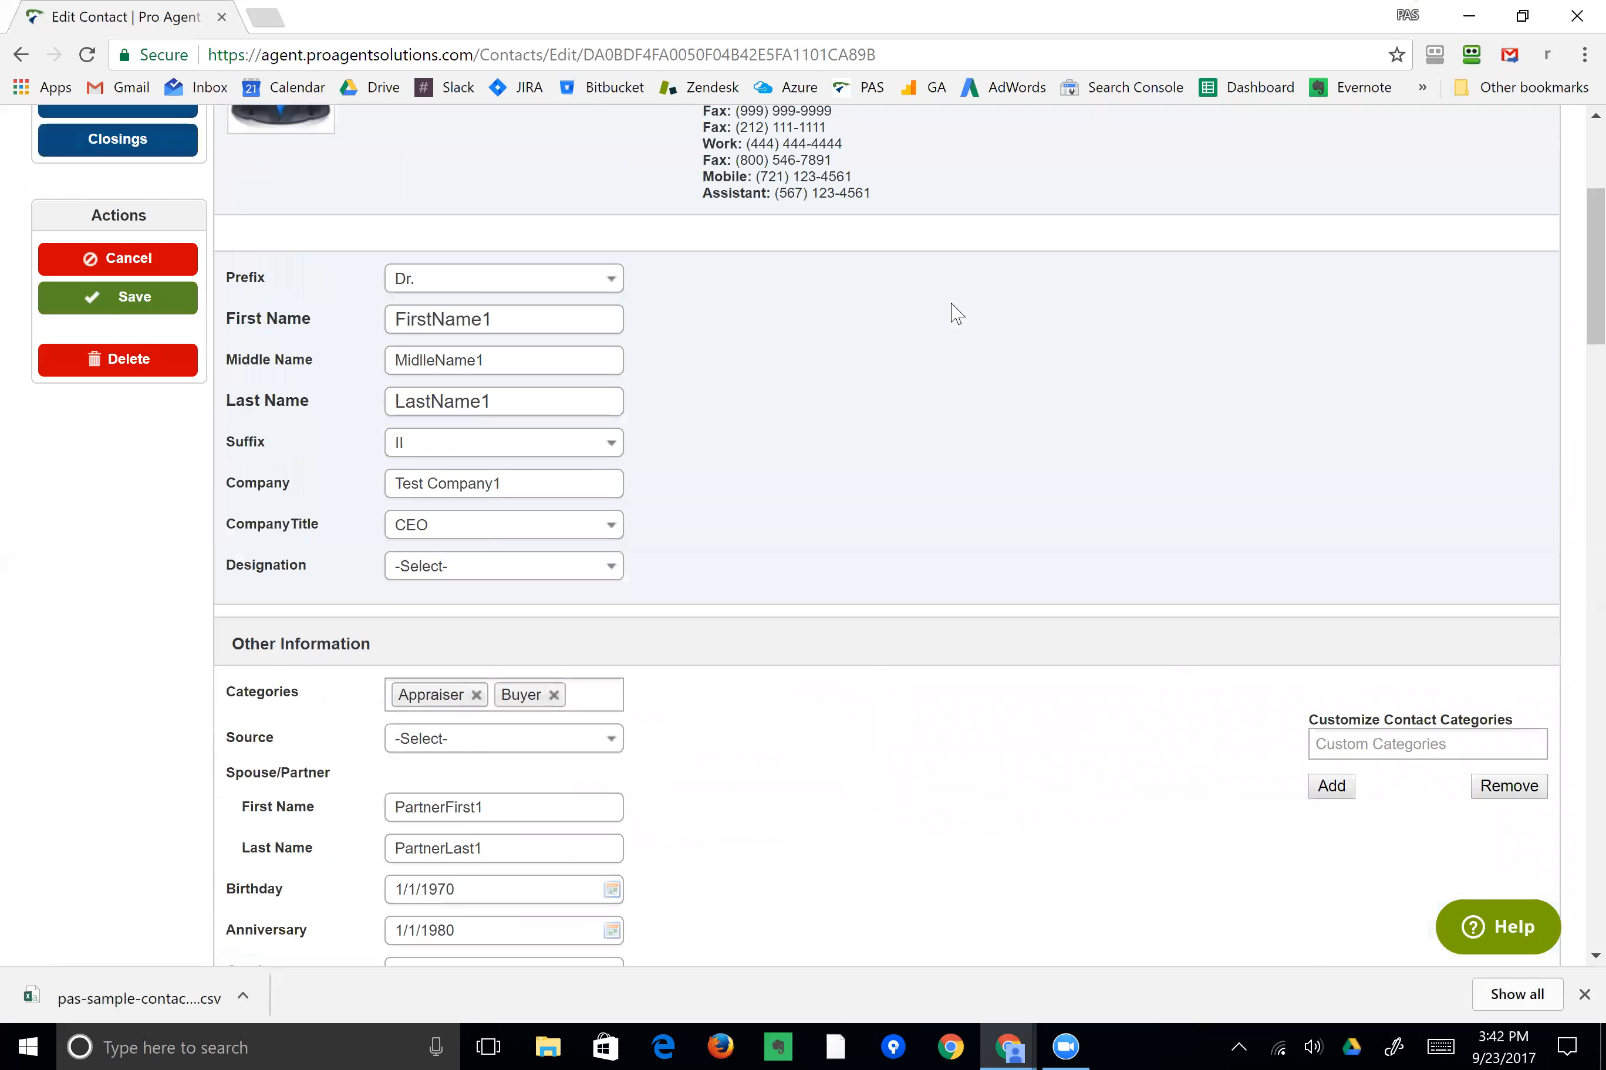
scroll(954, 311, "up", 5)
mouse_move(225, 211)
left_click(237, 381)
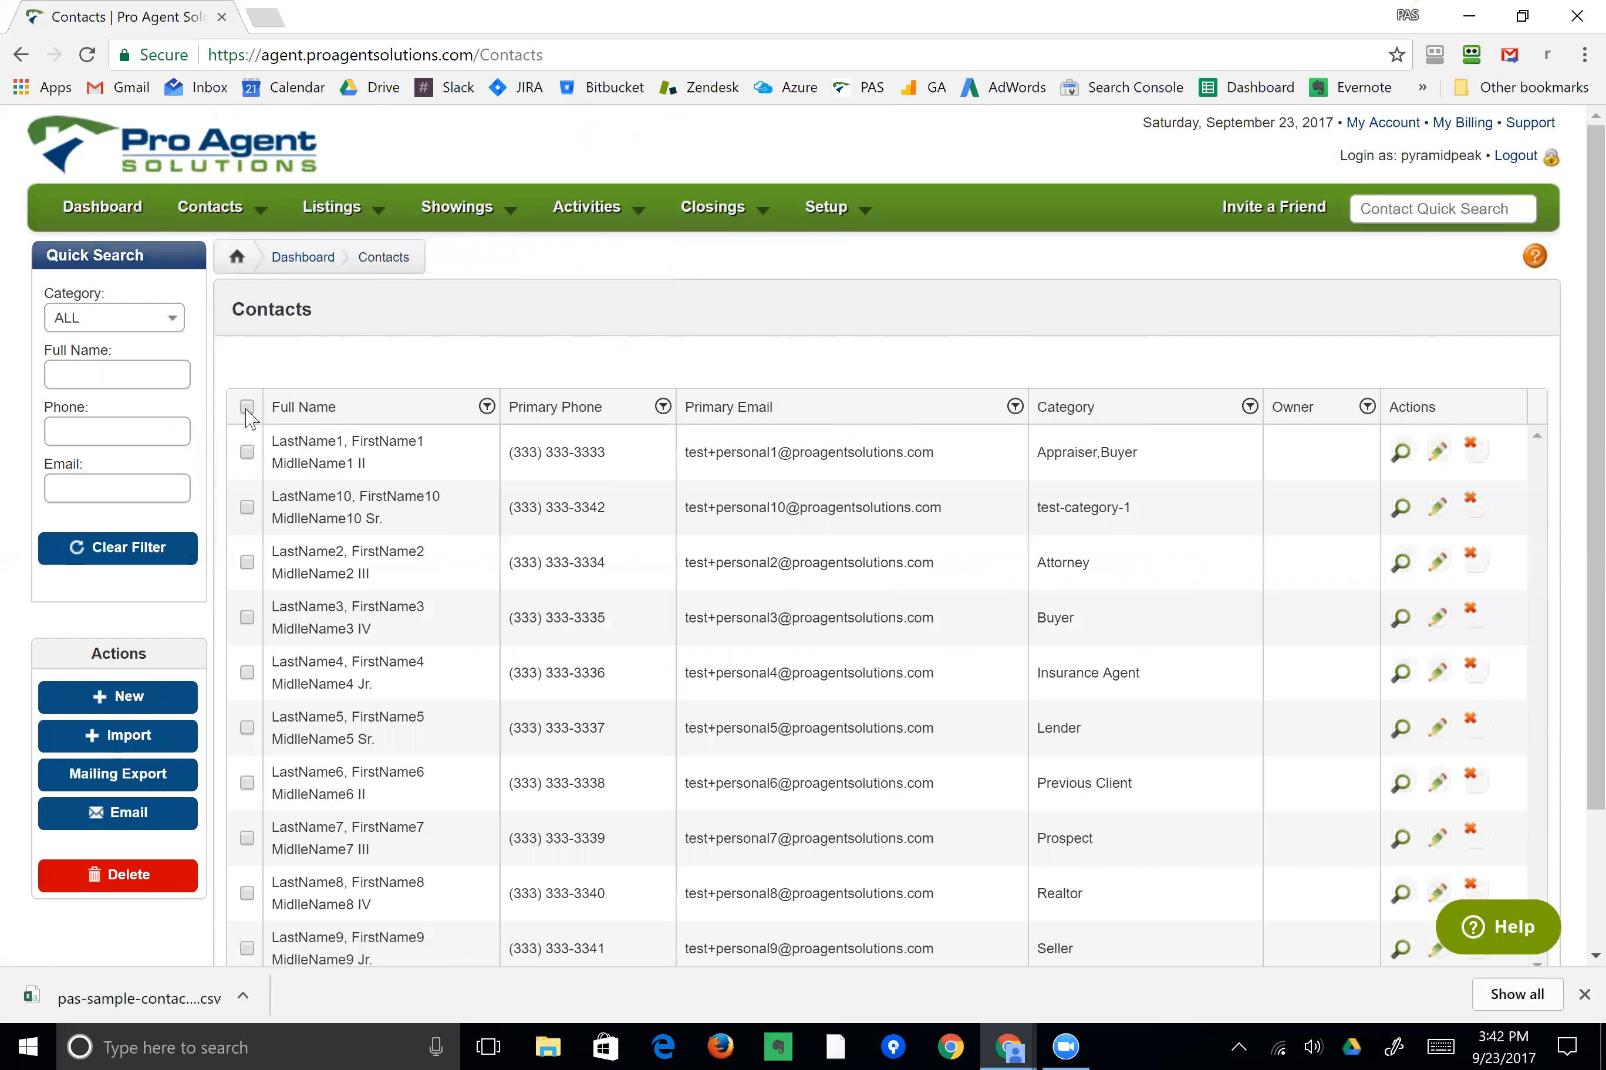
Select all contacts in the list and delete them.
left_click(247, 407)
left_click(114, 878)
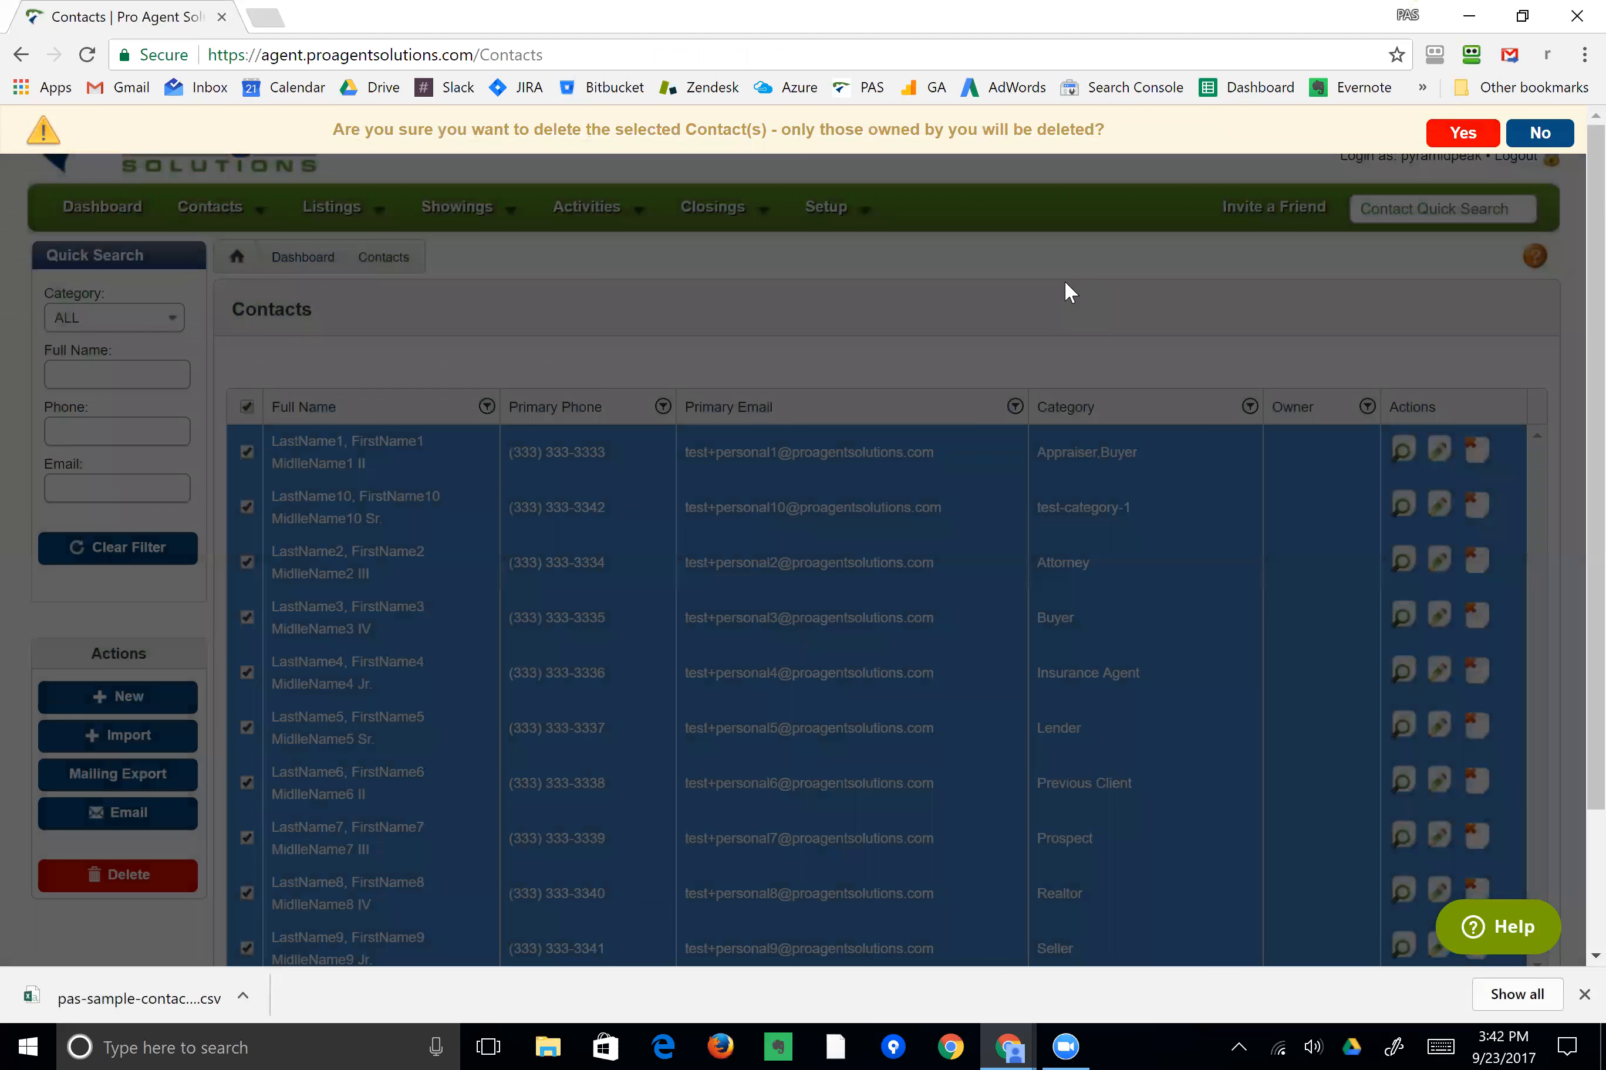
left_click(1065, 283)
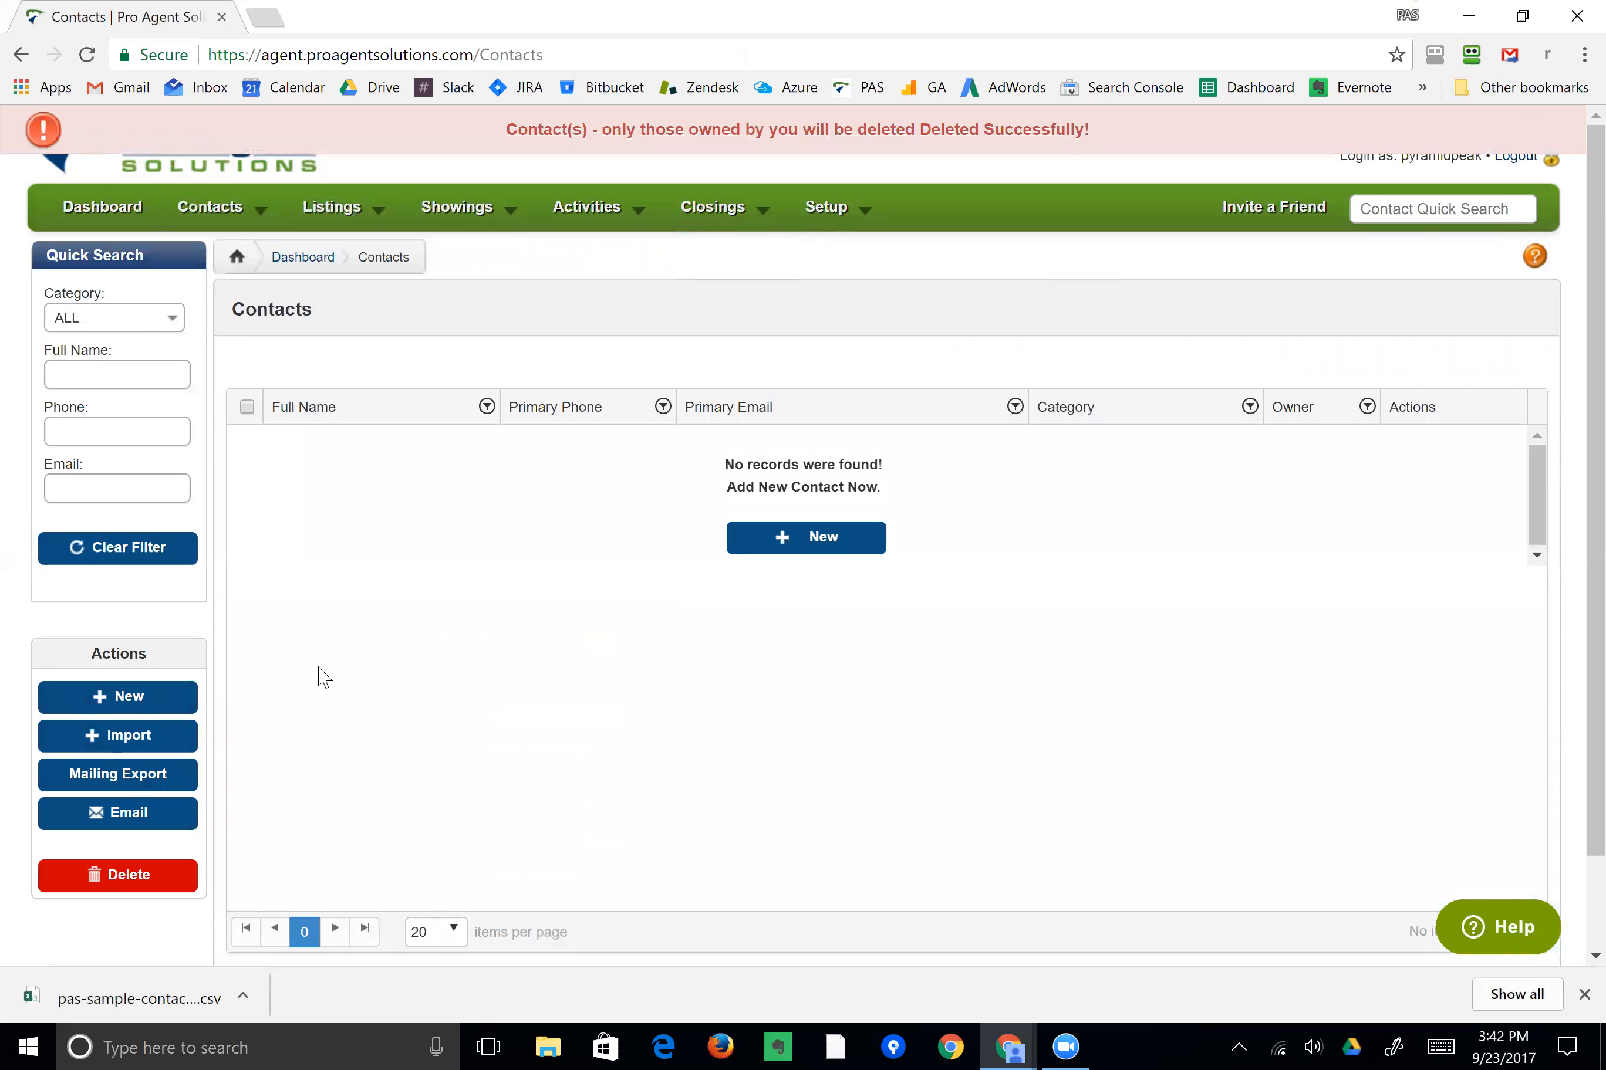
Open the downloaded csv file in Excel and autofit the width of all columns.
left_click(127, 1000)
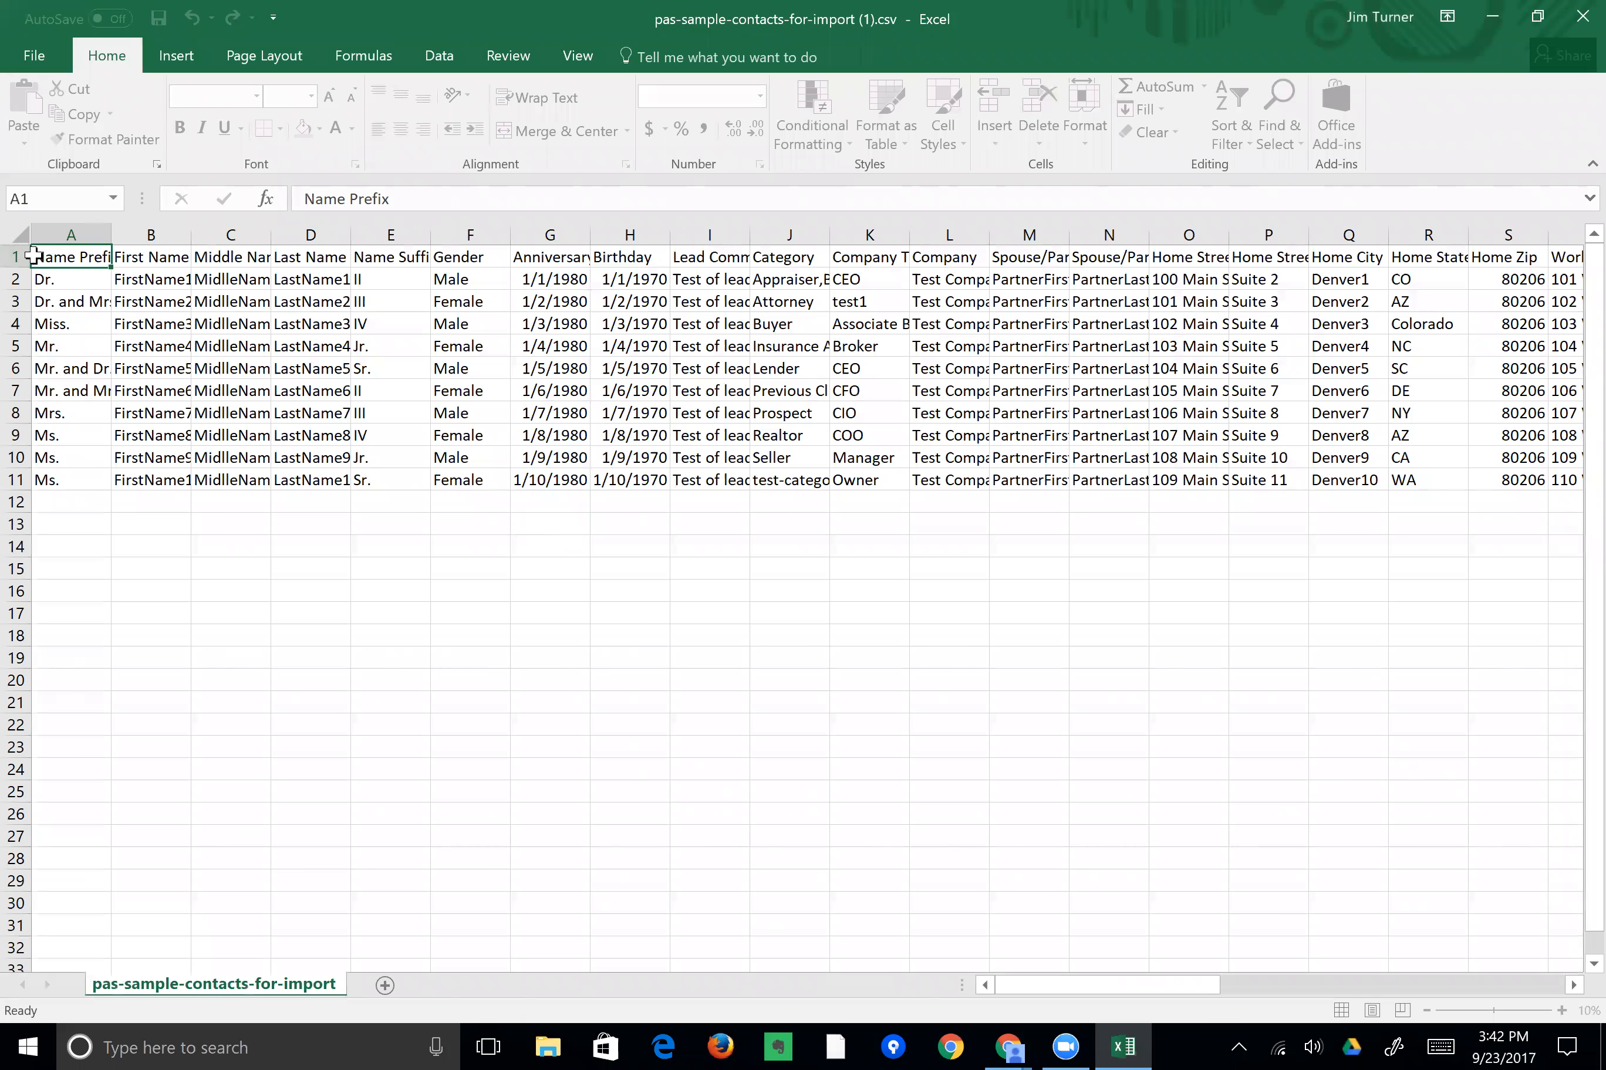
key("ctrl+a")
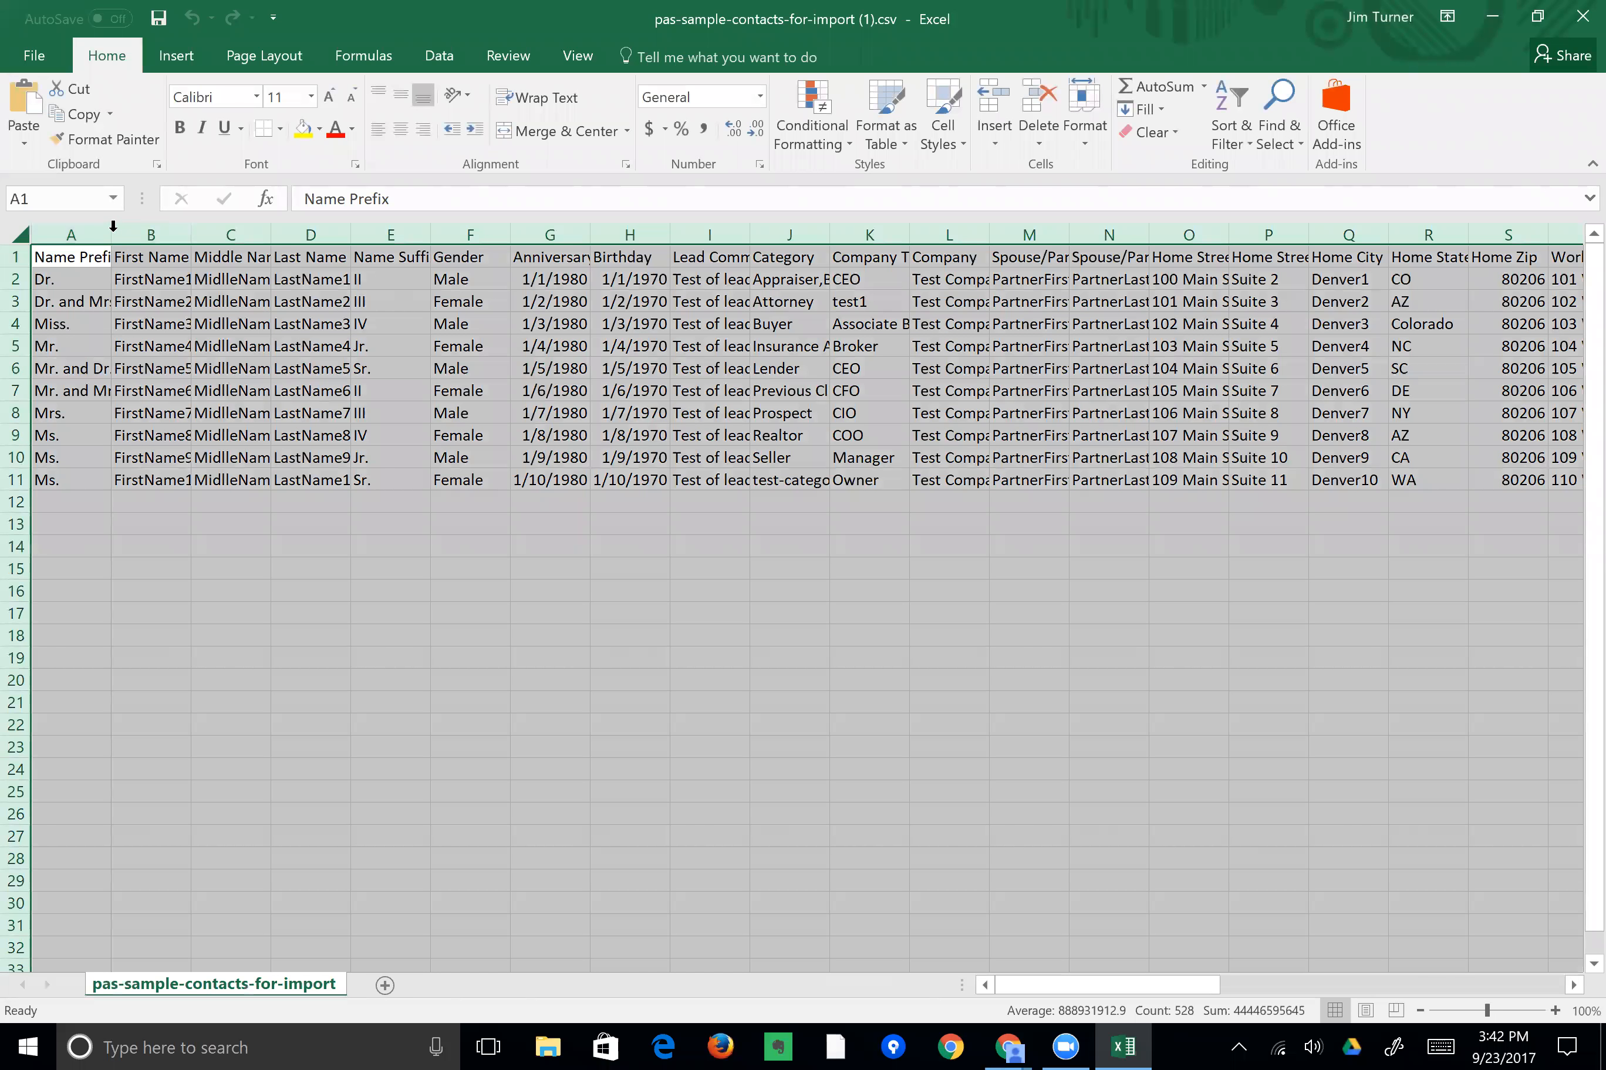
double_click(112, 233)
Inspect the First Name, Name Prefix and Middle Name headings, then close the workbook.
left_click(176, 257)
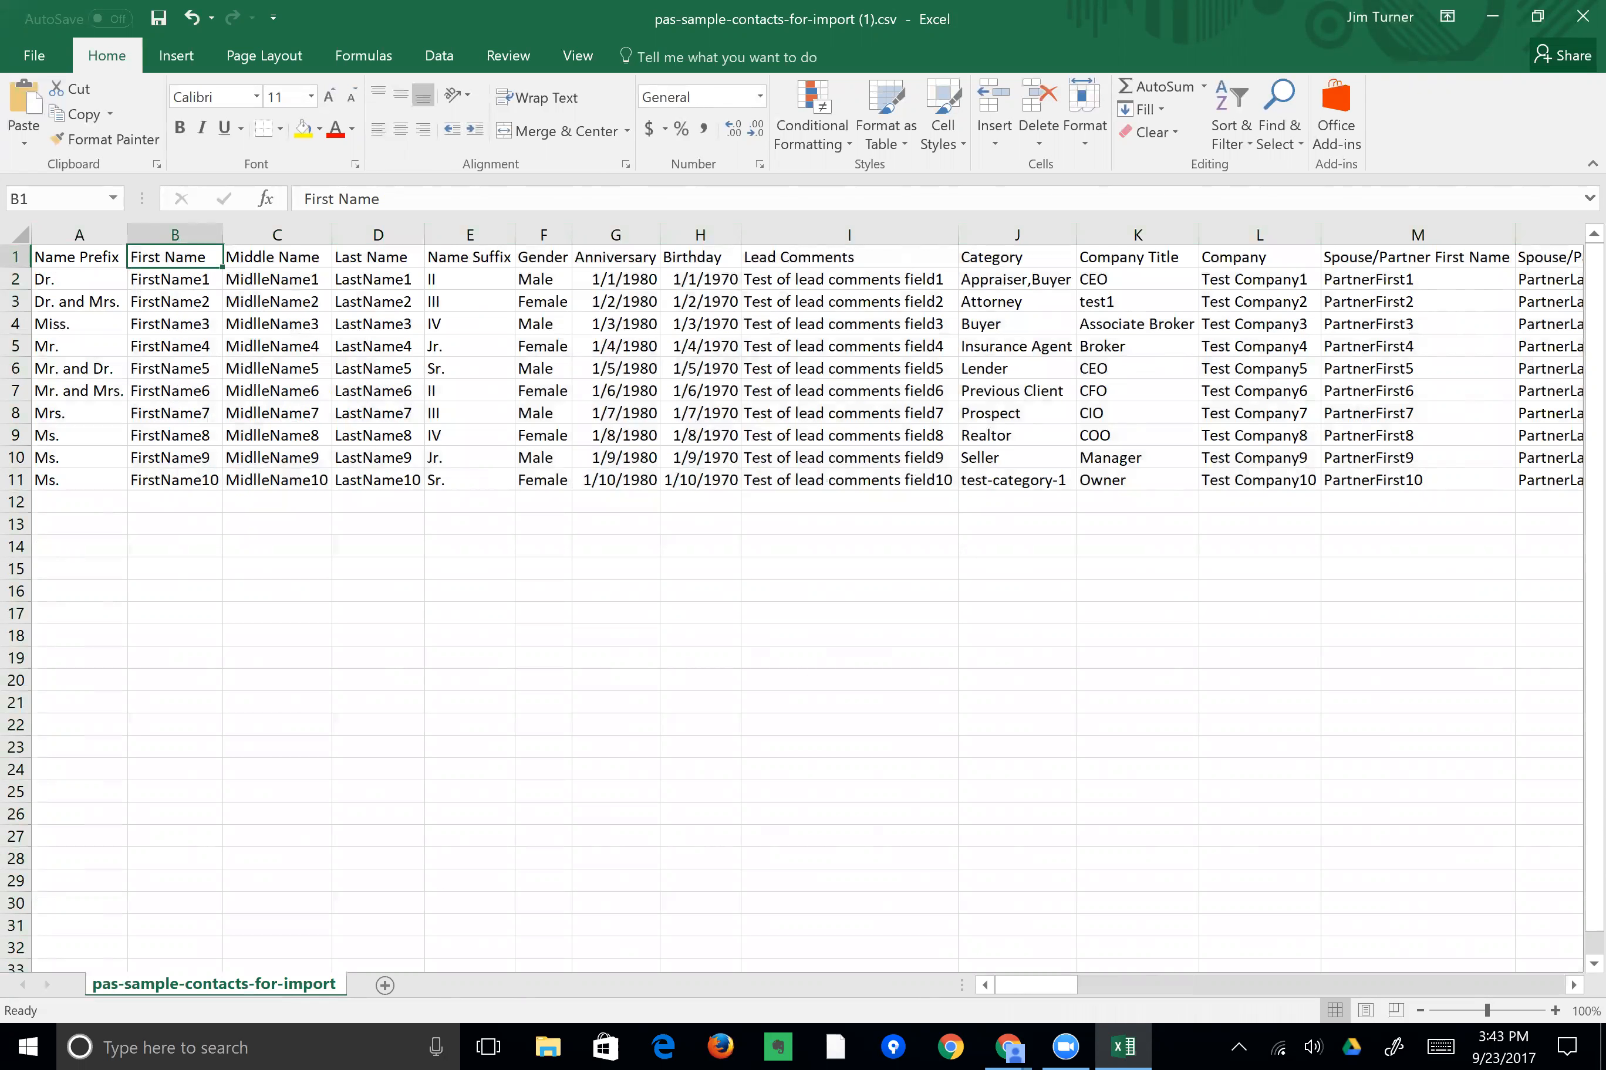
left_click(15, 257)
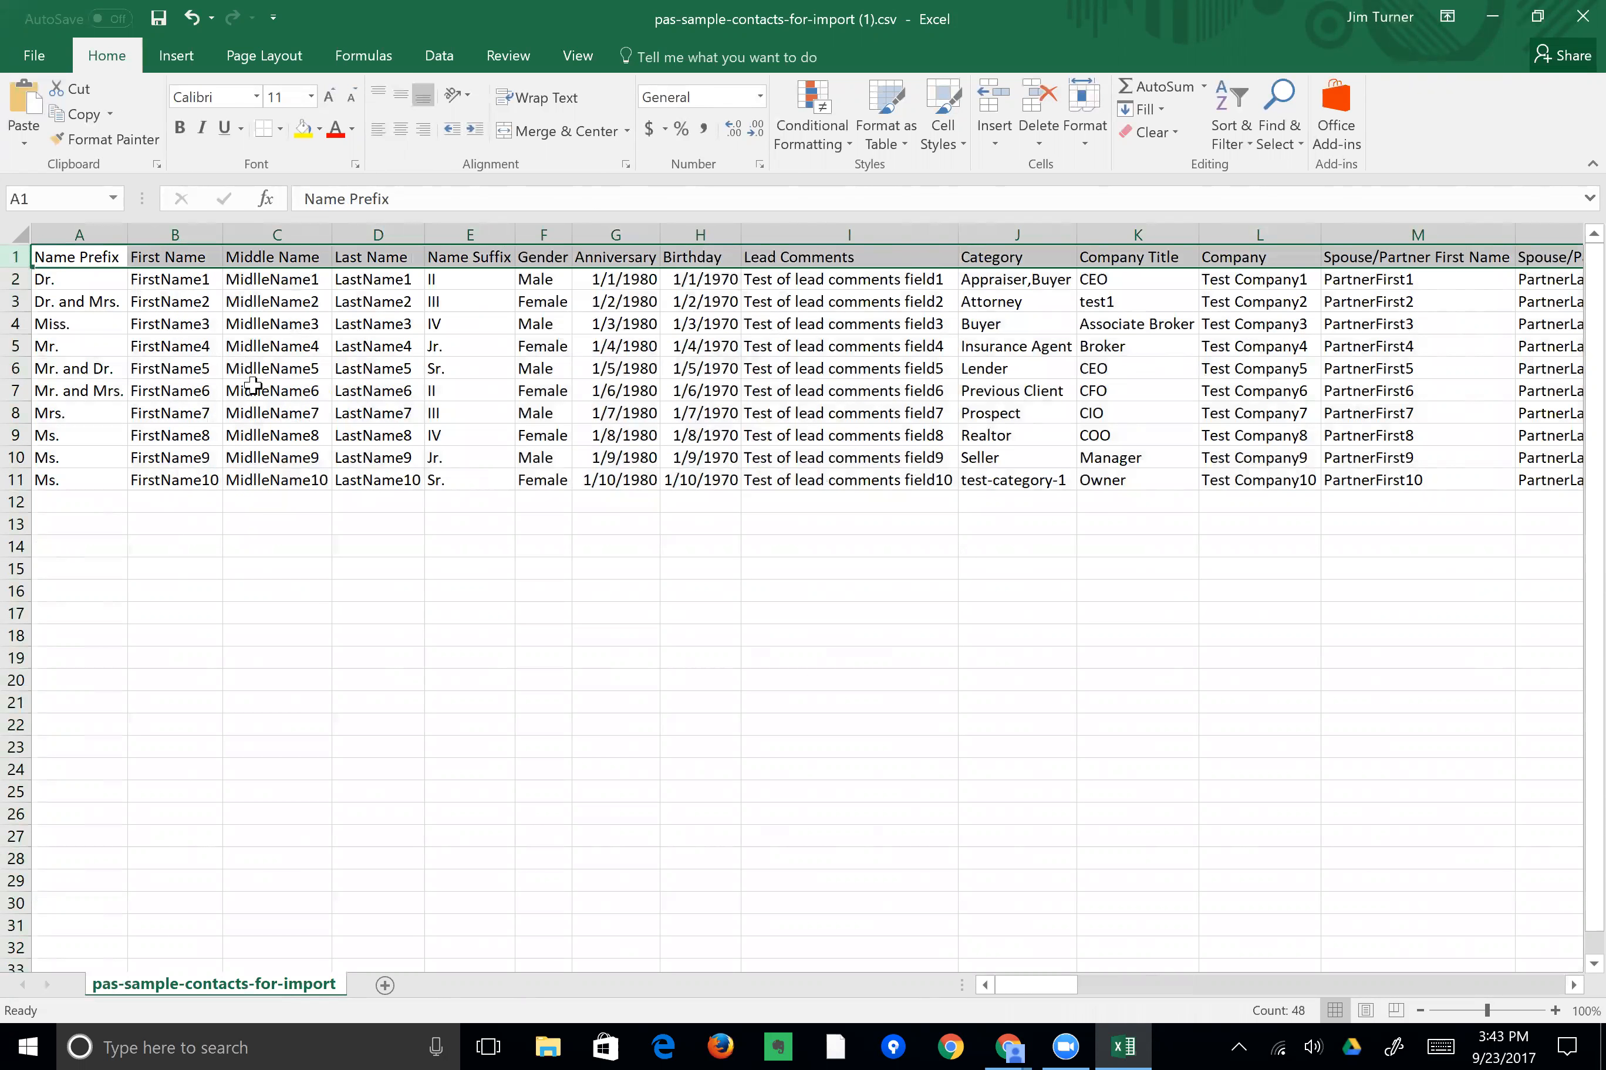
left_click(271, 257)
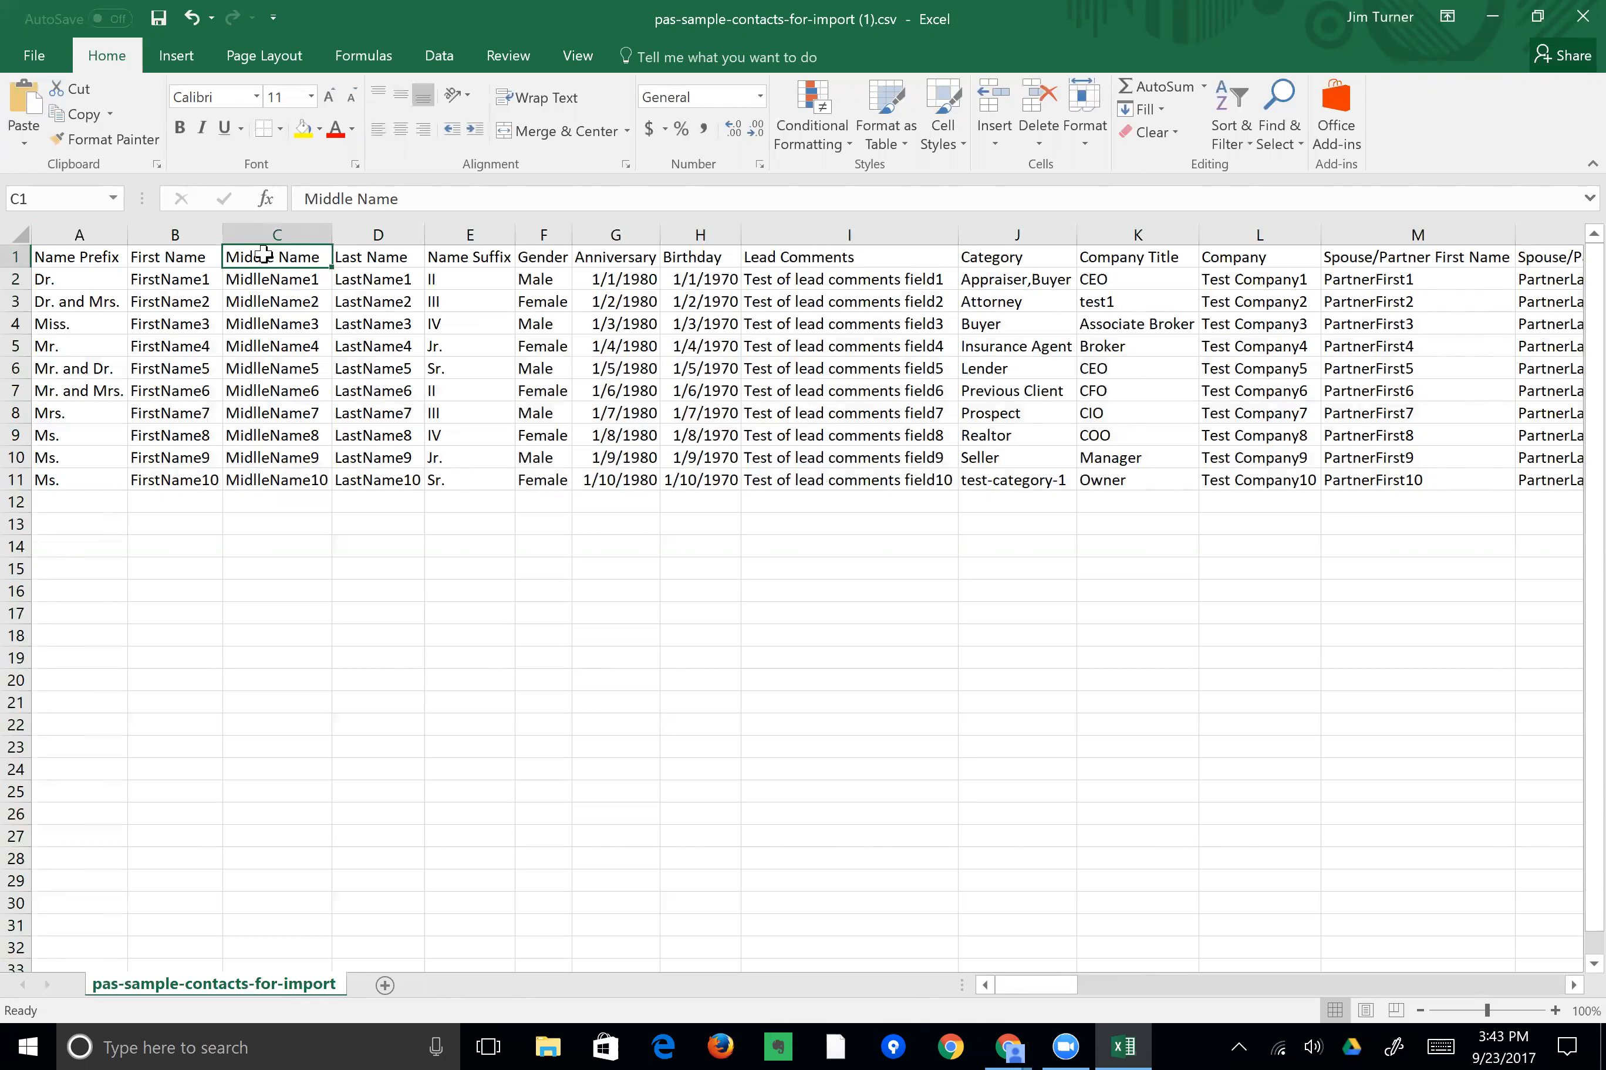
left_click(1570, 28)
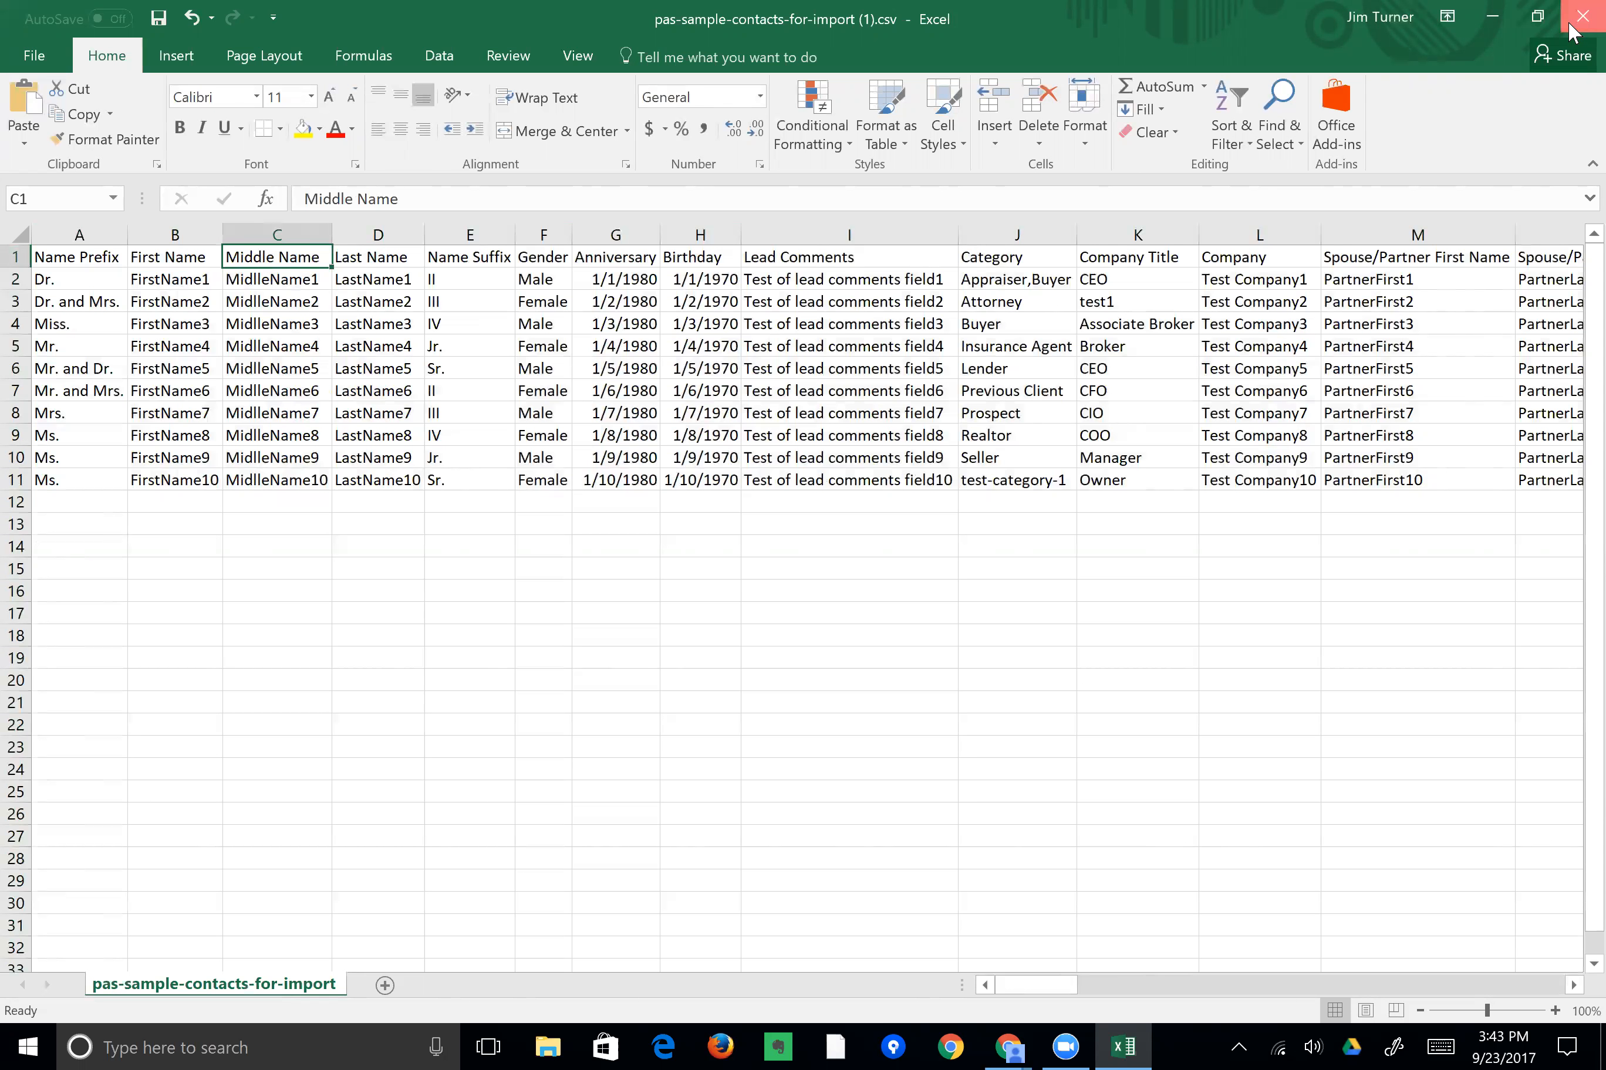
Close the workbook without saving and open the contact import page in Pro Agent Solutions.
left_click(796, 556)
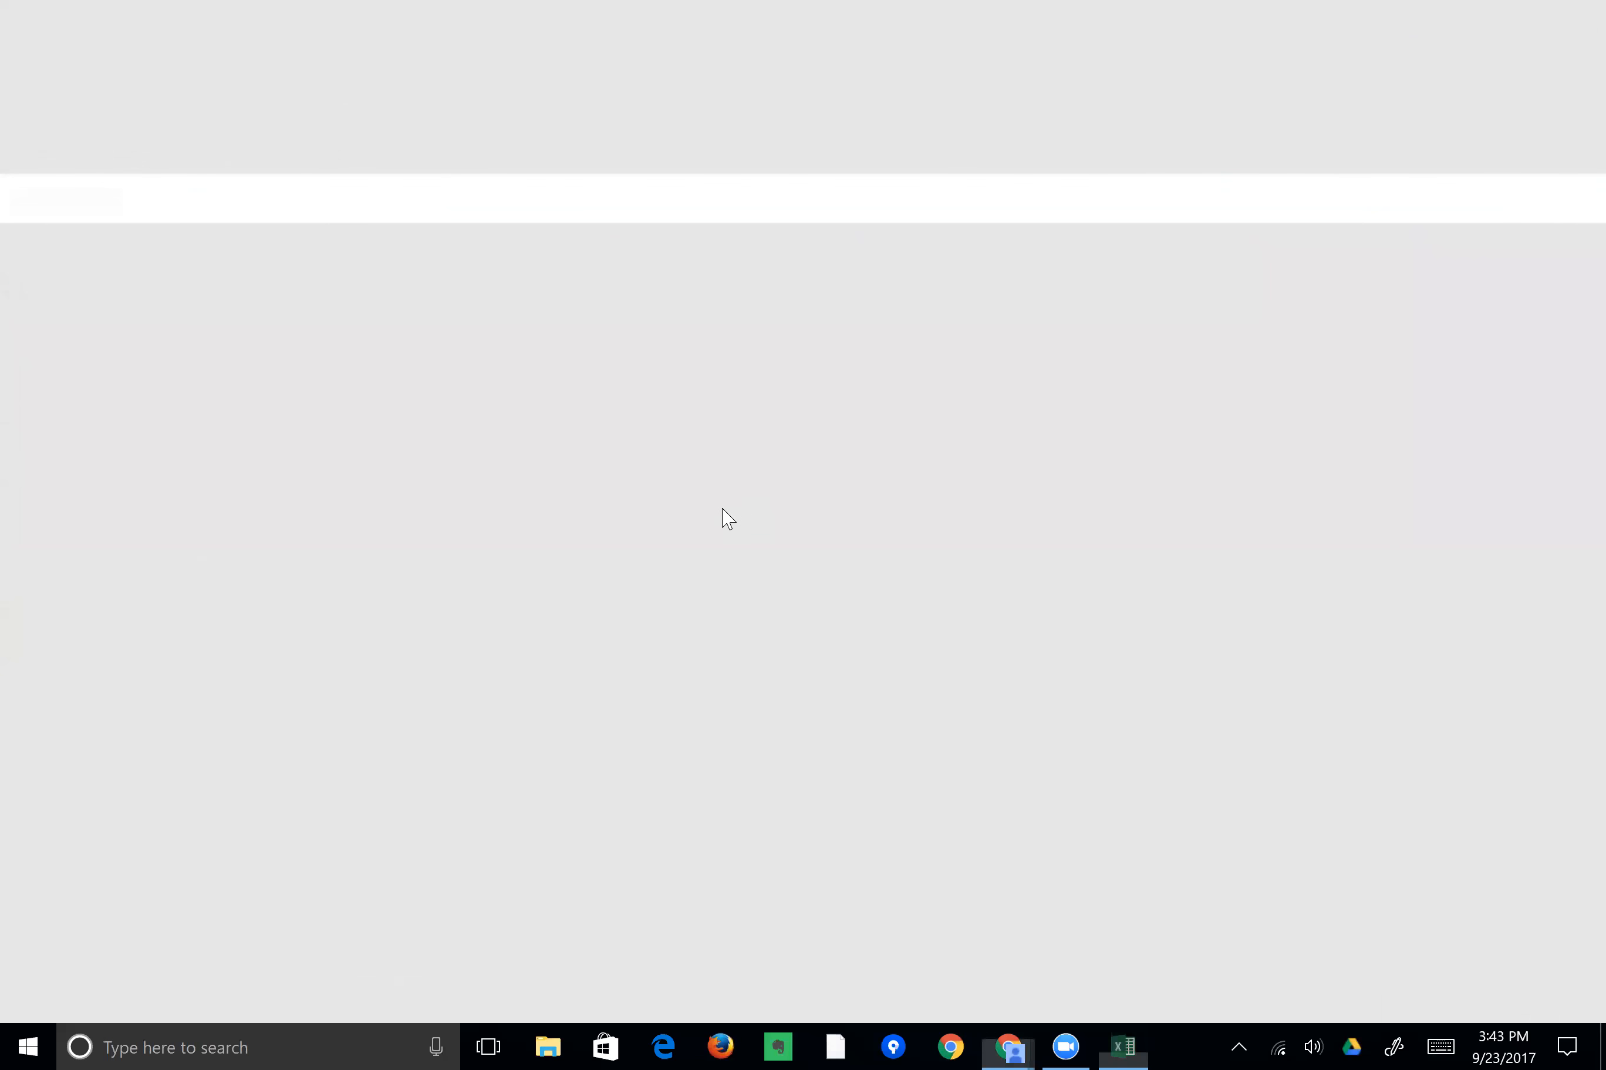
mouse_move(238, 226)
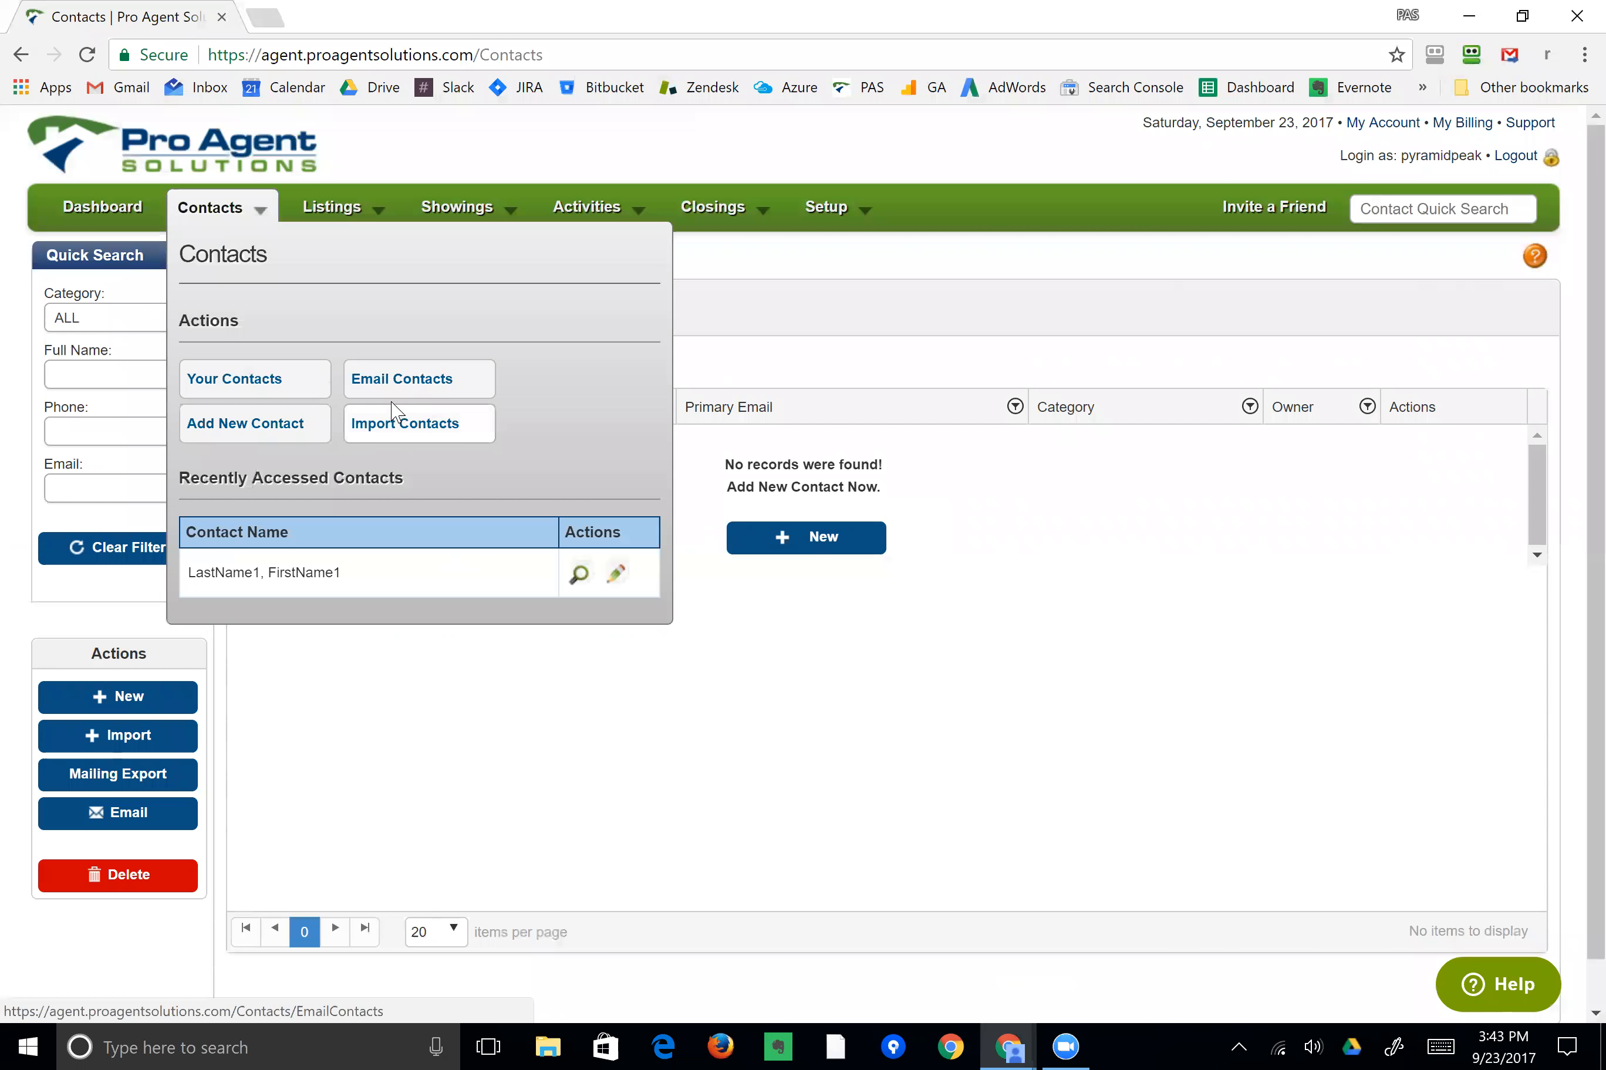
left_click(418, 428)
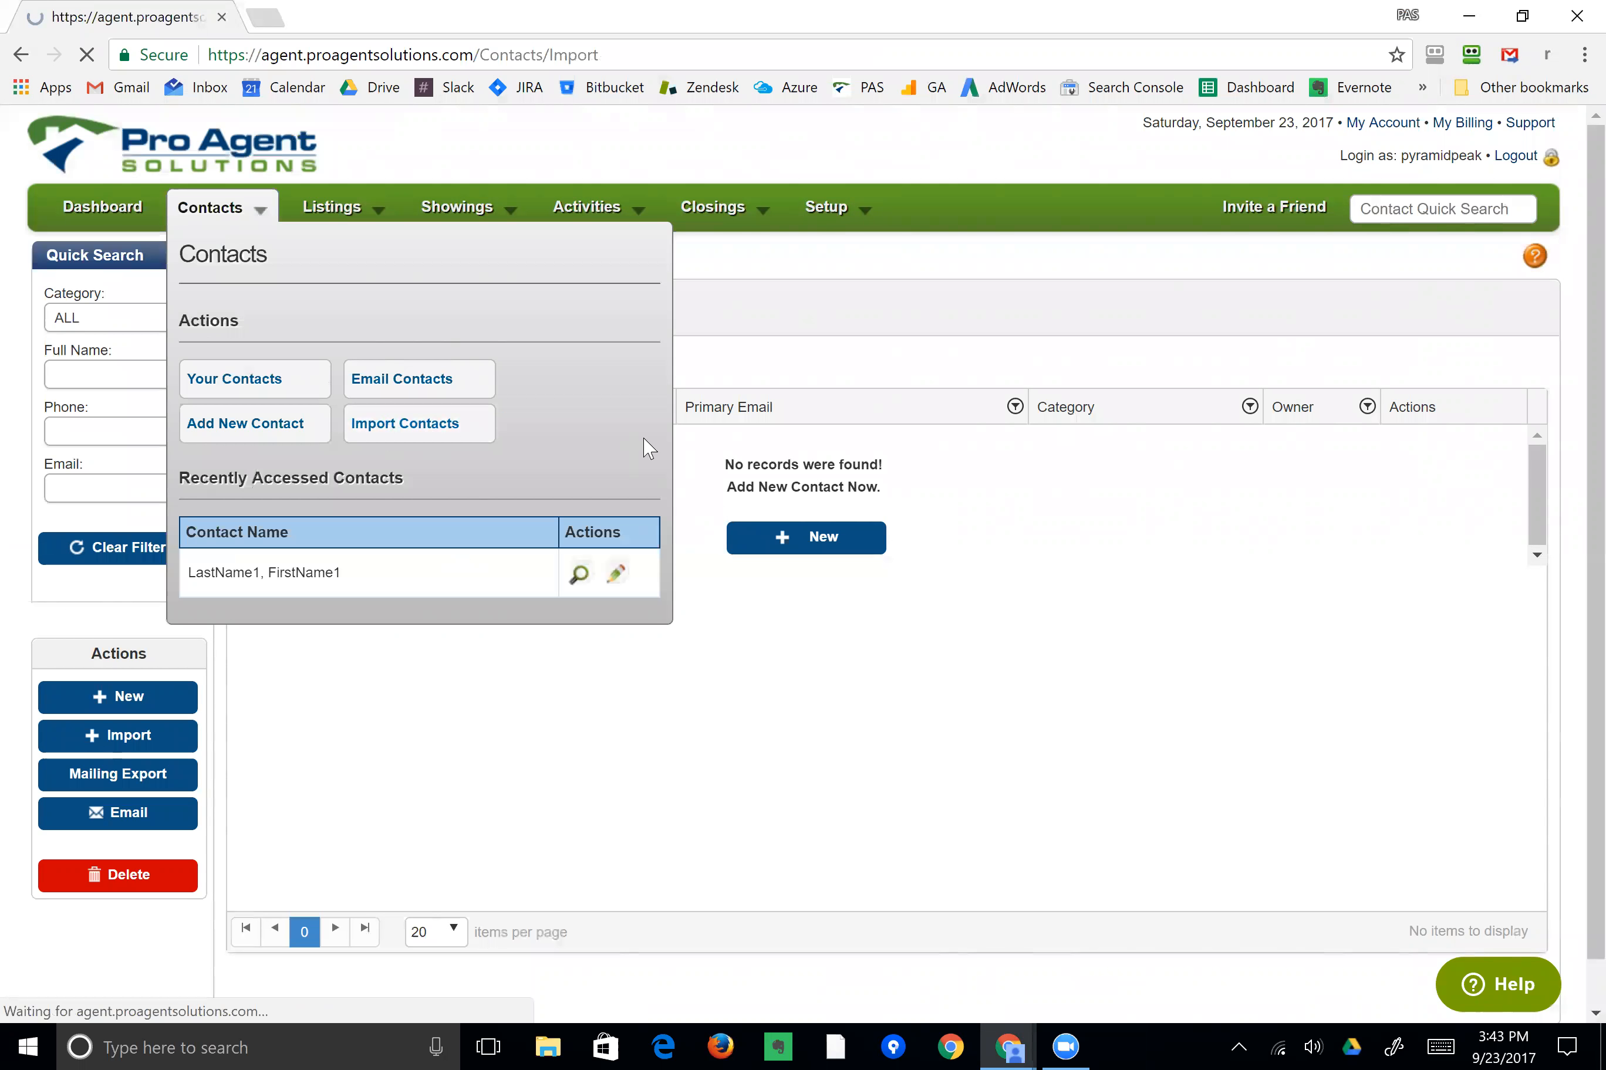
scroll(342, 708, "down", 3)
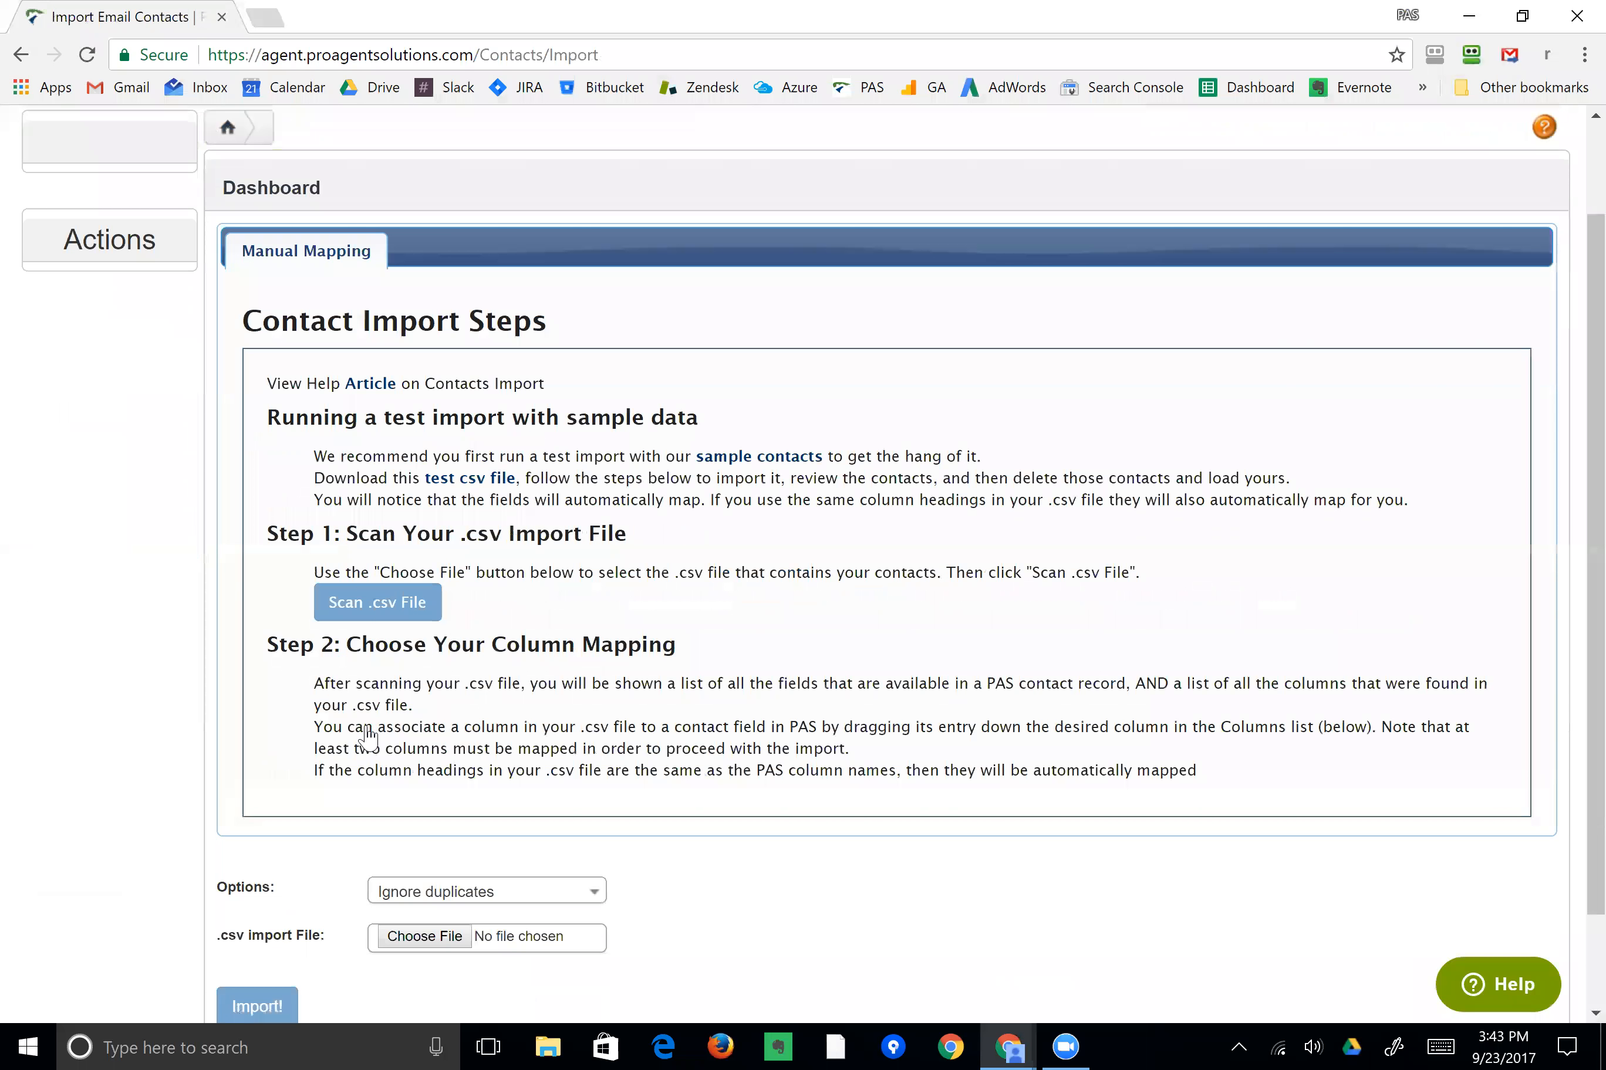
Choose the downloaded pas-sample-contacts-for-import csv file and scan it.
left_click(446, 945)
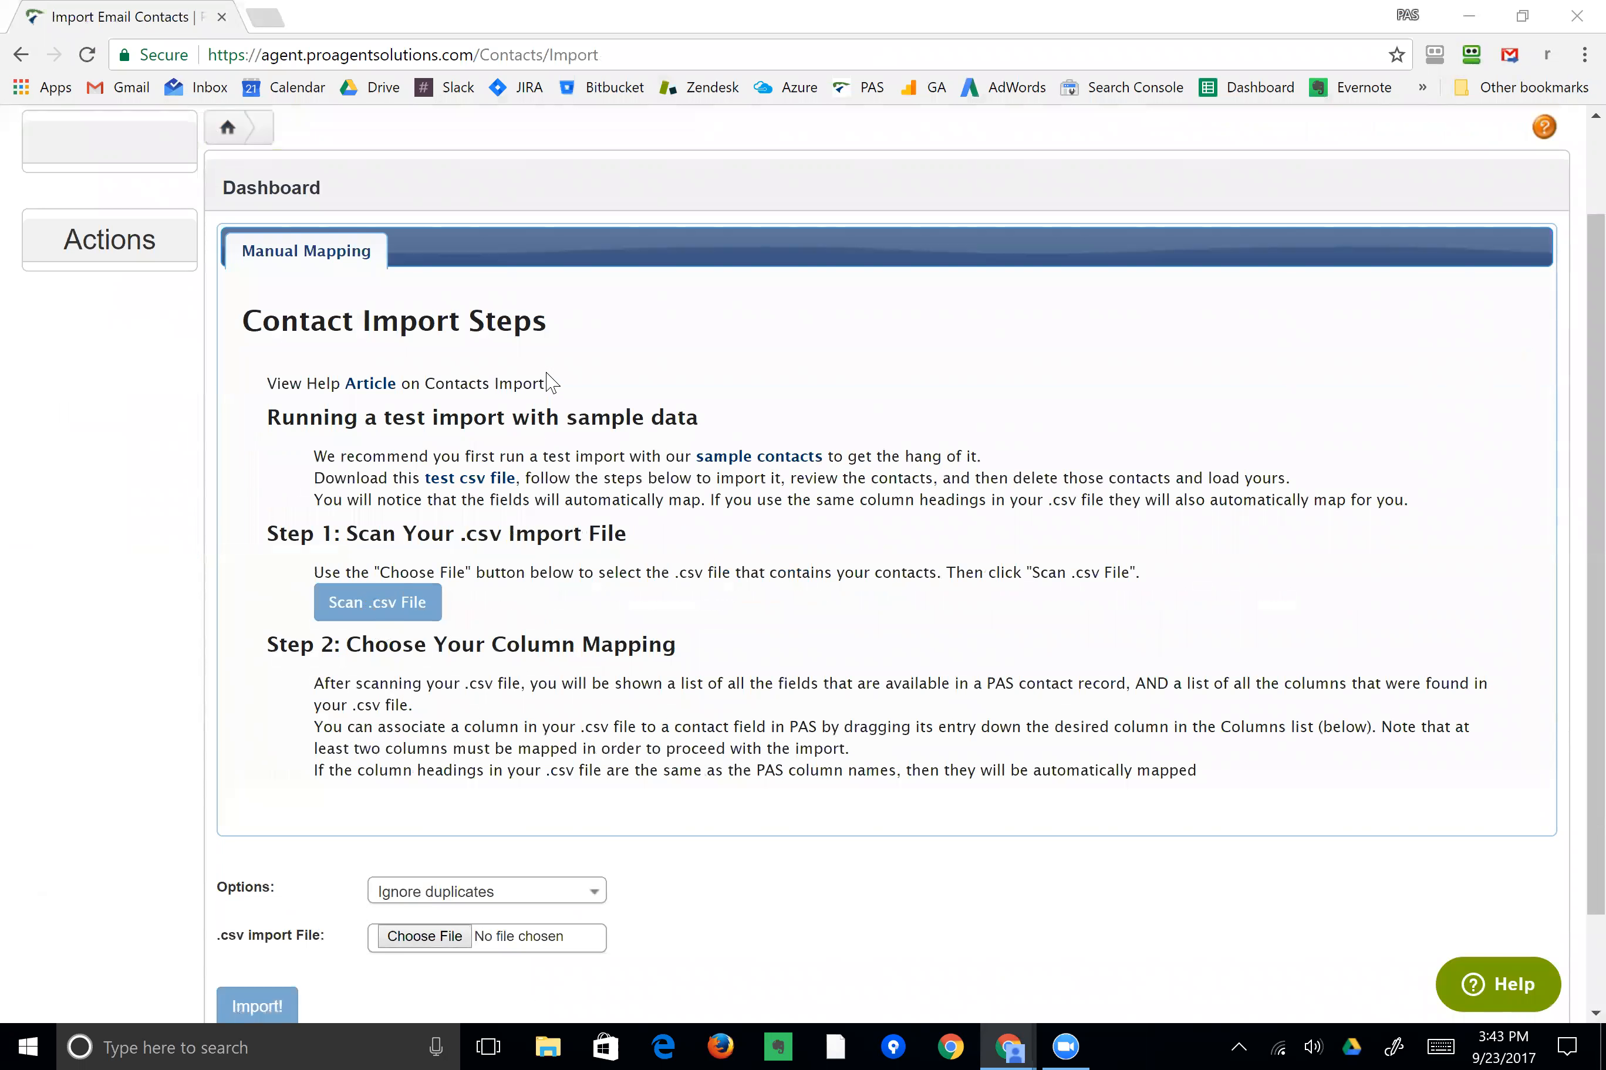
left_click(371, 216)
double_click(370, 216)
left_click(401, 602)
Remove the automatic mappings for First Name, Gender, Anniversary, Middle Name, Birthday, Last Name, Name Suffix and Name Prefix.
scroll(690, 442, "down", 10)
left_click(779, 418)
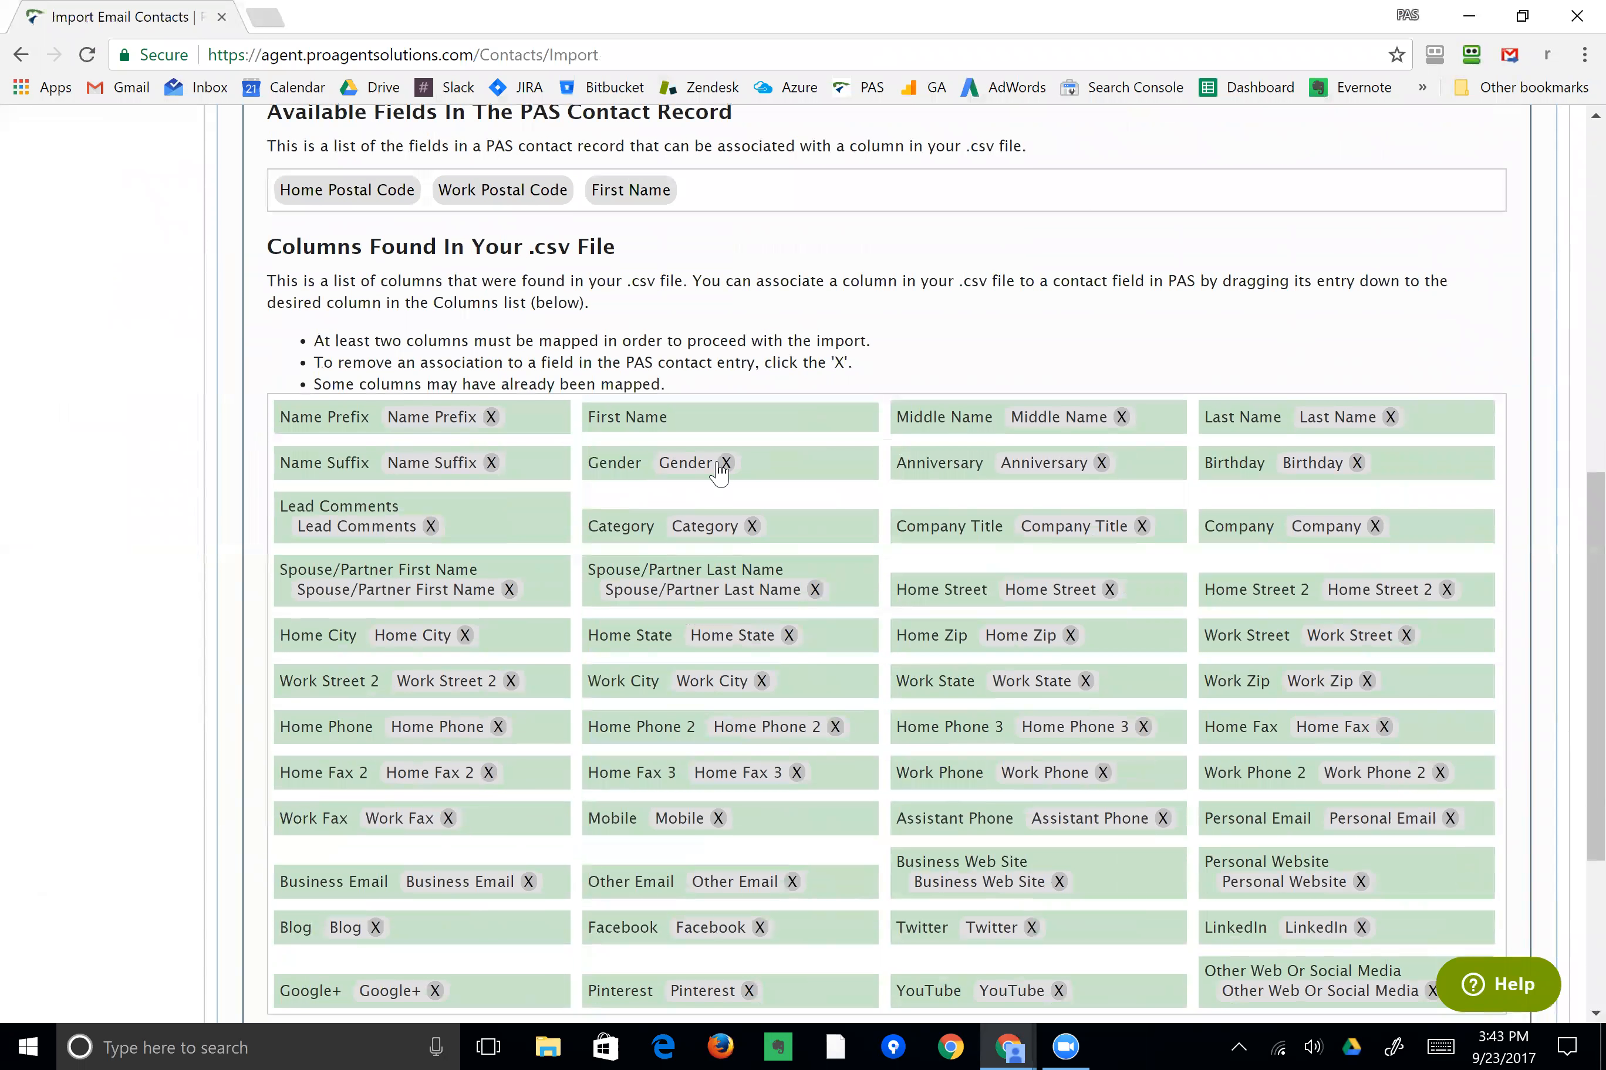
left_click(725, 463)
left_click(1102, 463)
left_click(1121, 418)
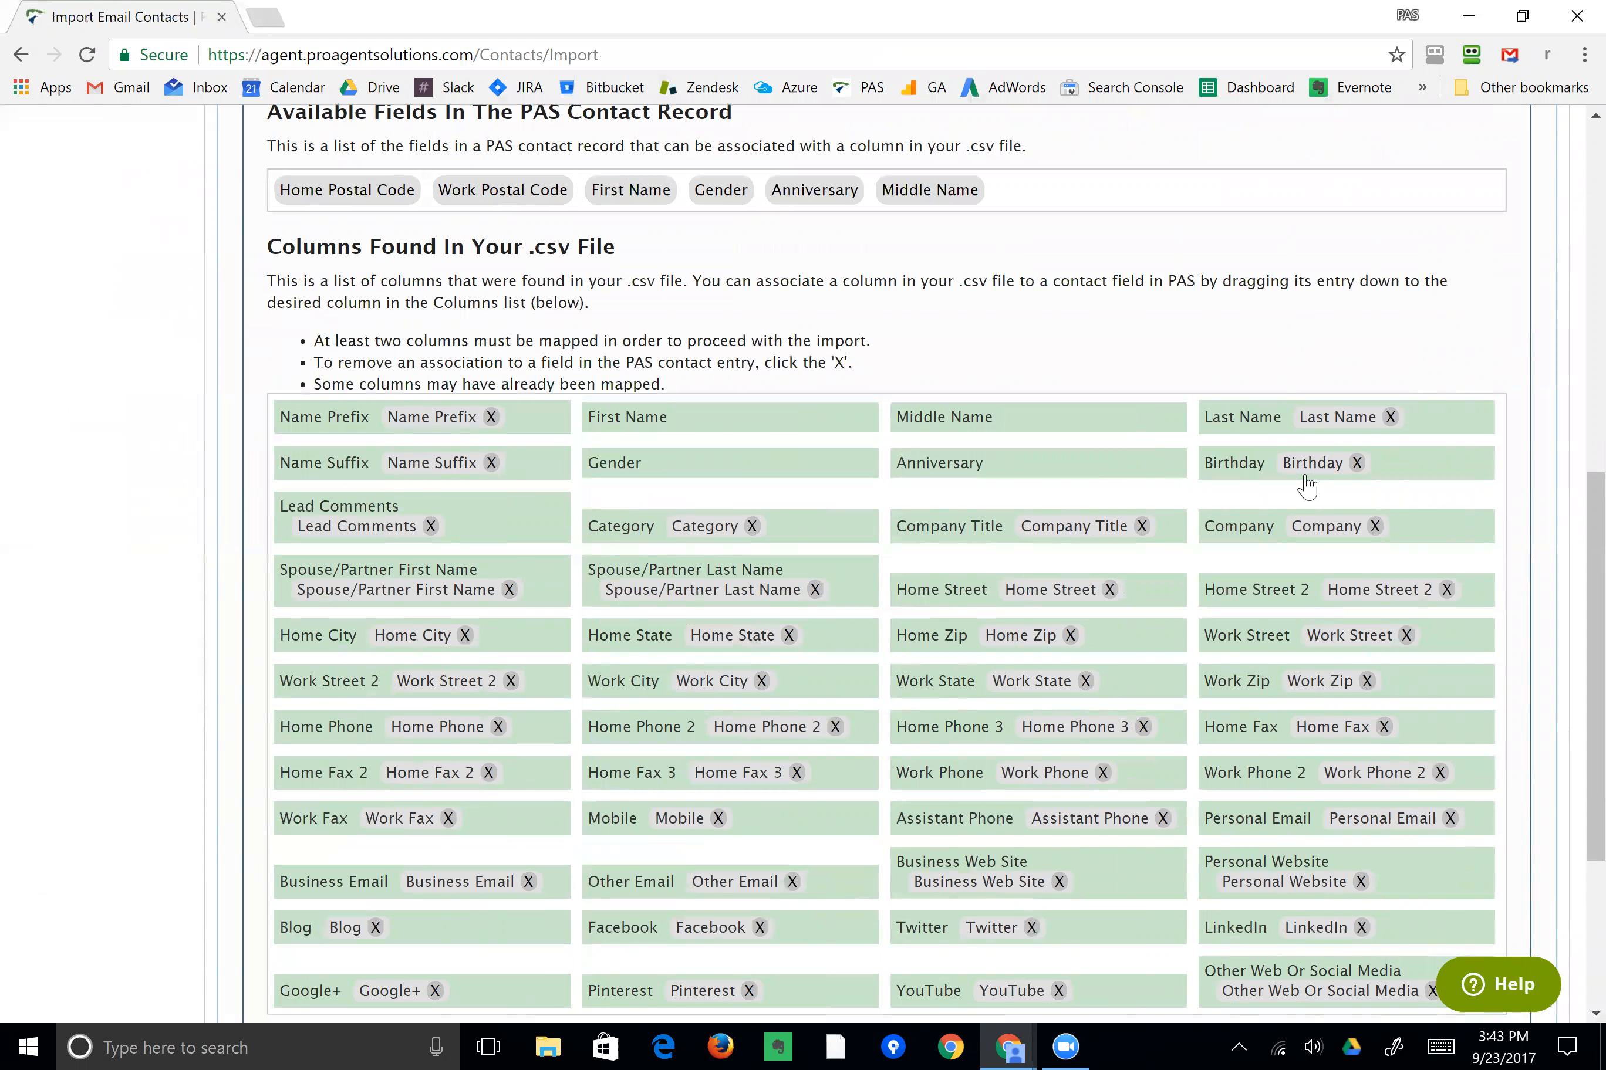
left_click(1357, 462)
left_click(1390, 417)
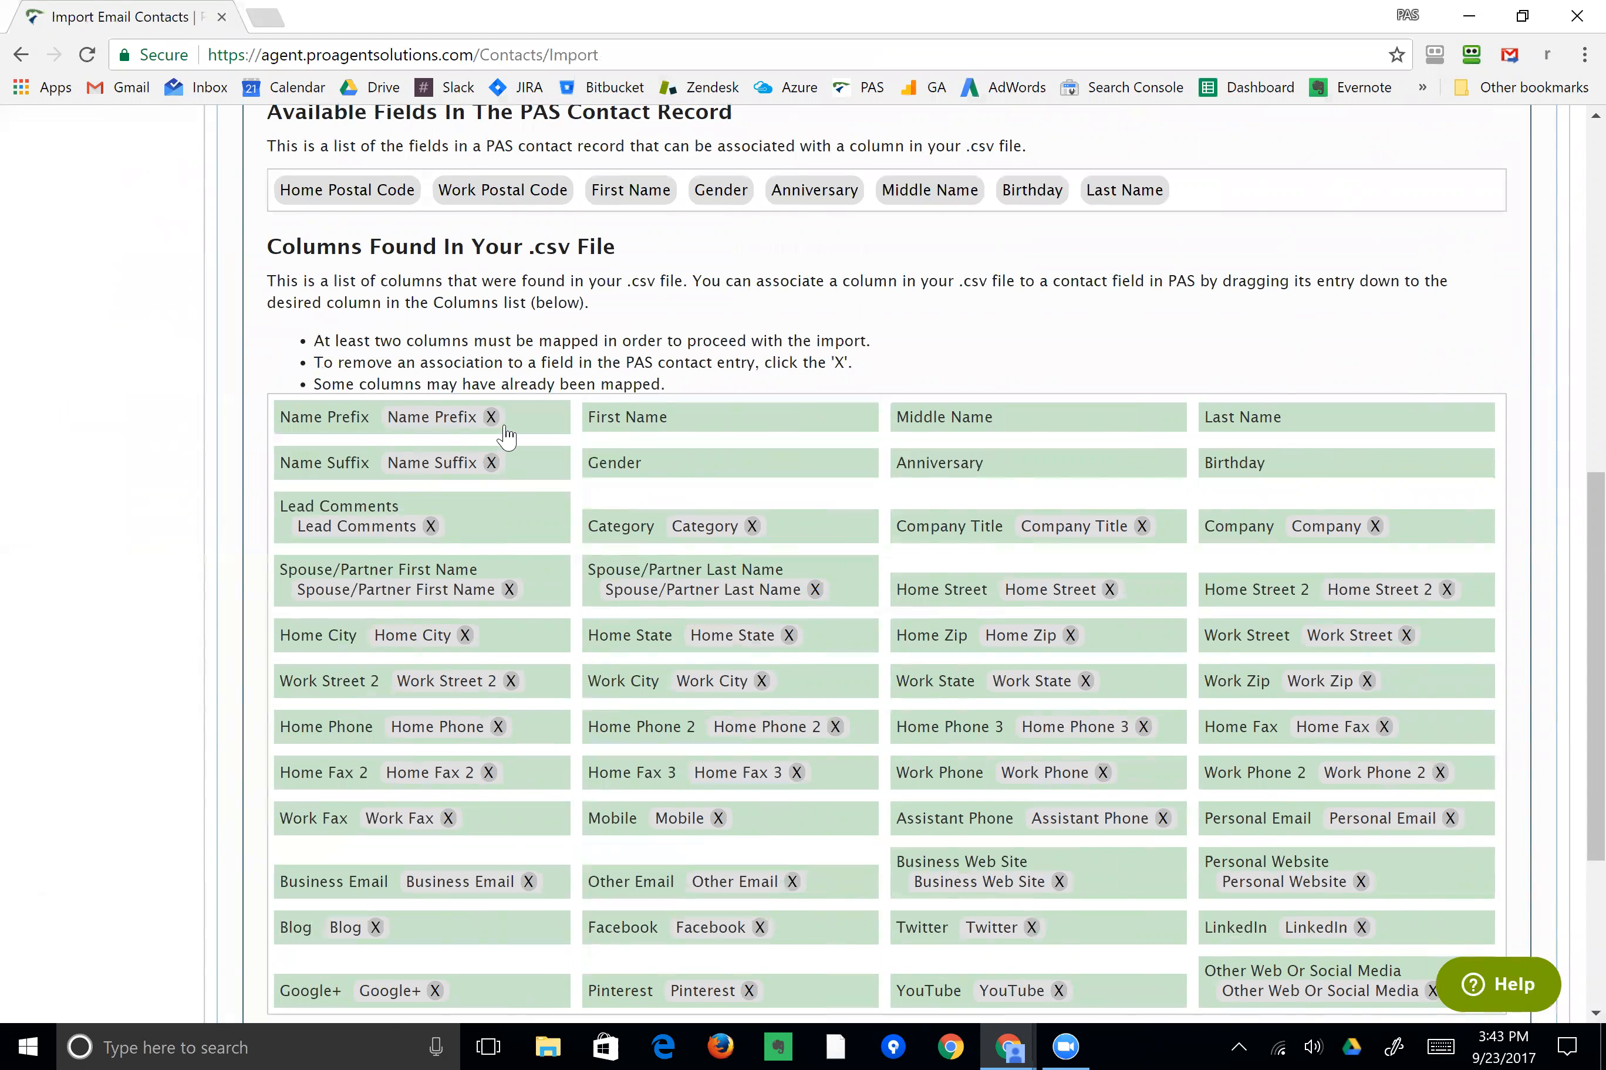
left_click(491, 462)
left_click(492, 418)
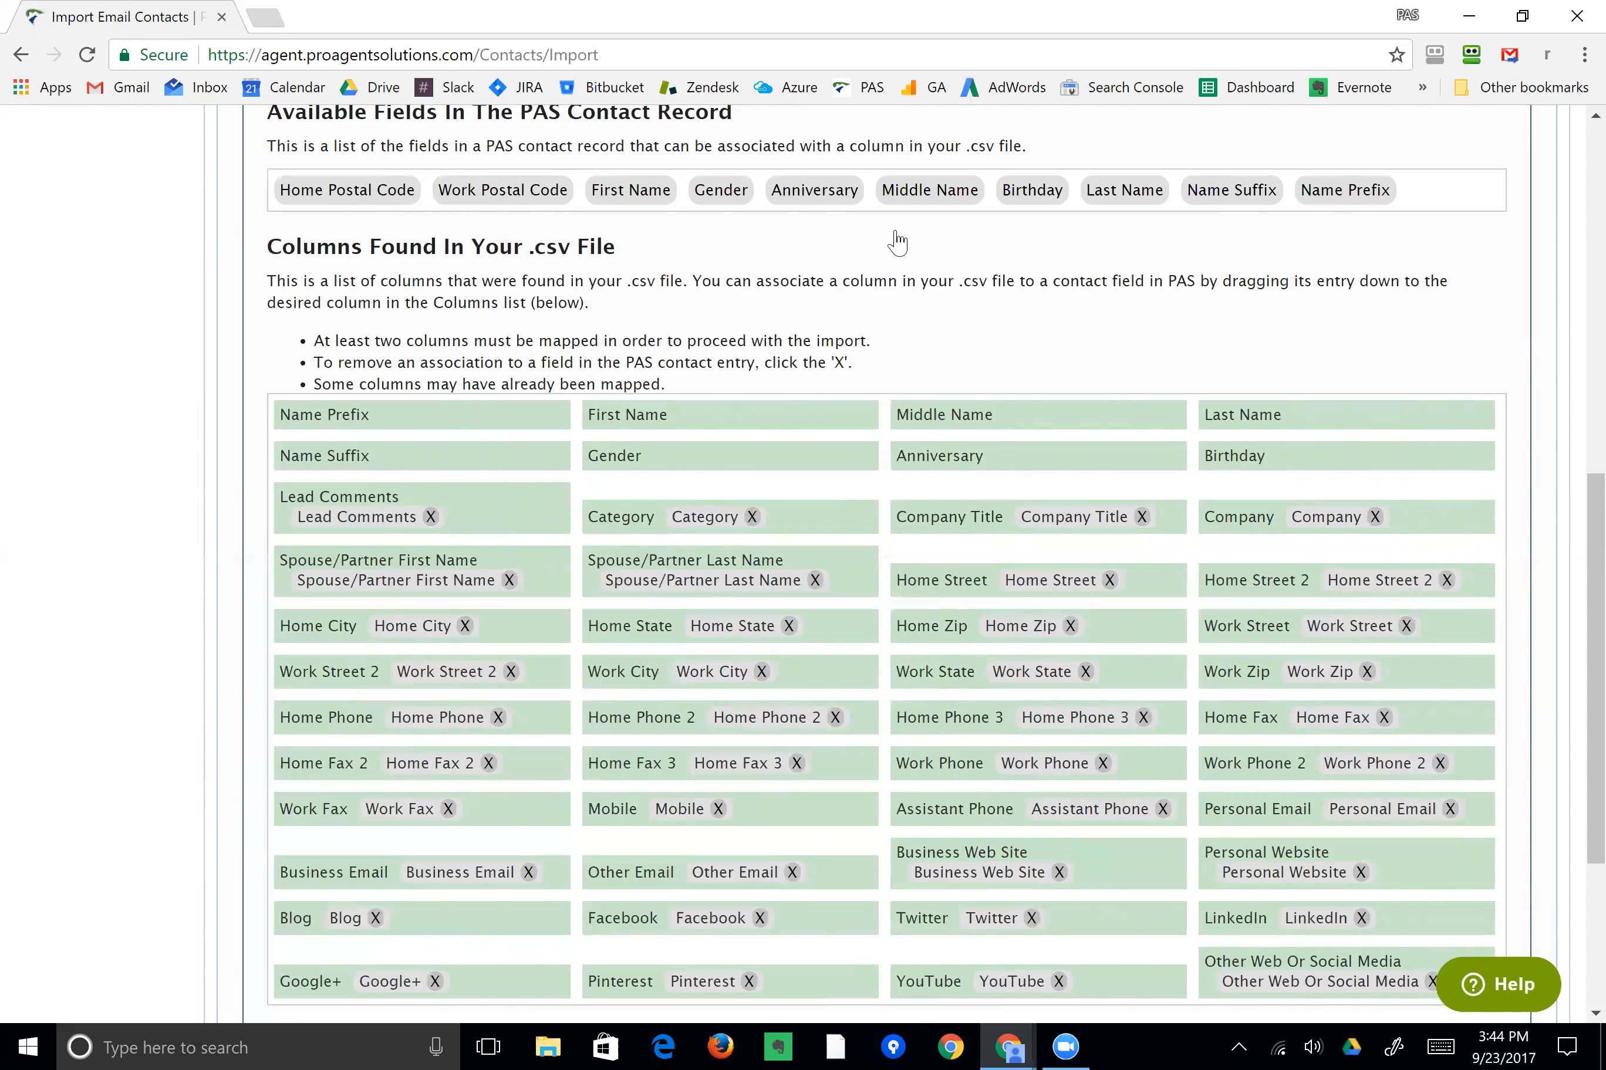
Map the Last Name, Middle Name and First Name fields onto their matching csv columns.
left_click_drag(1124, 192, 1292, 418)
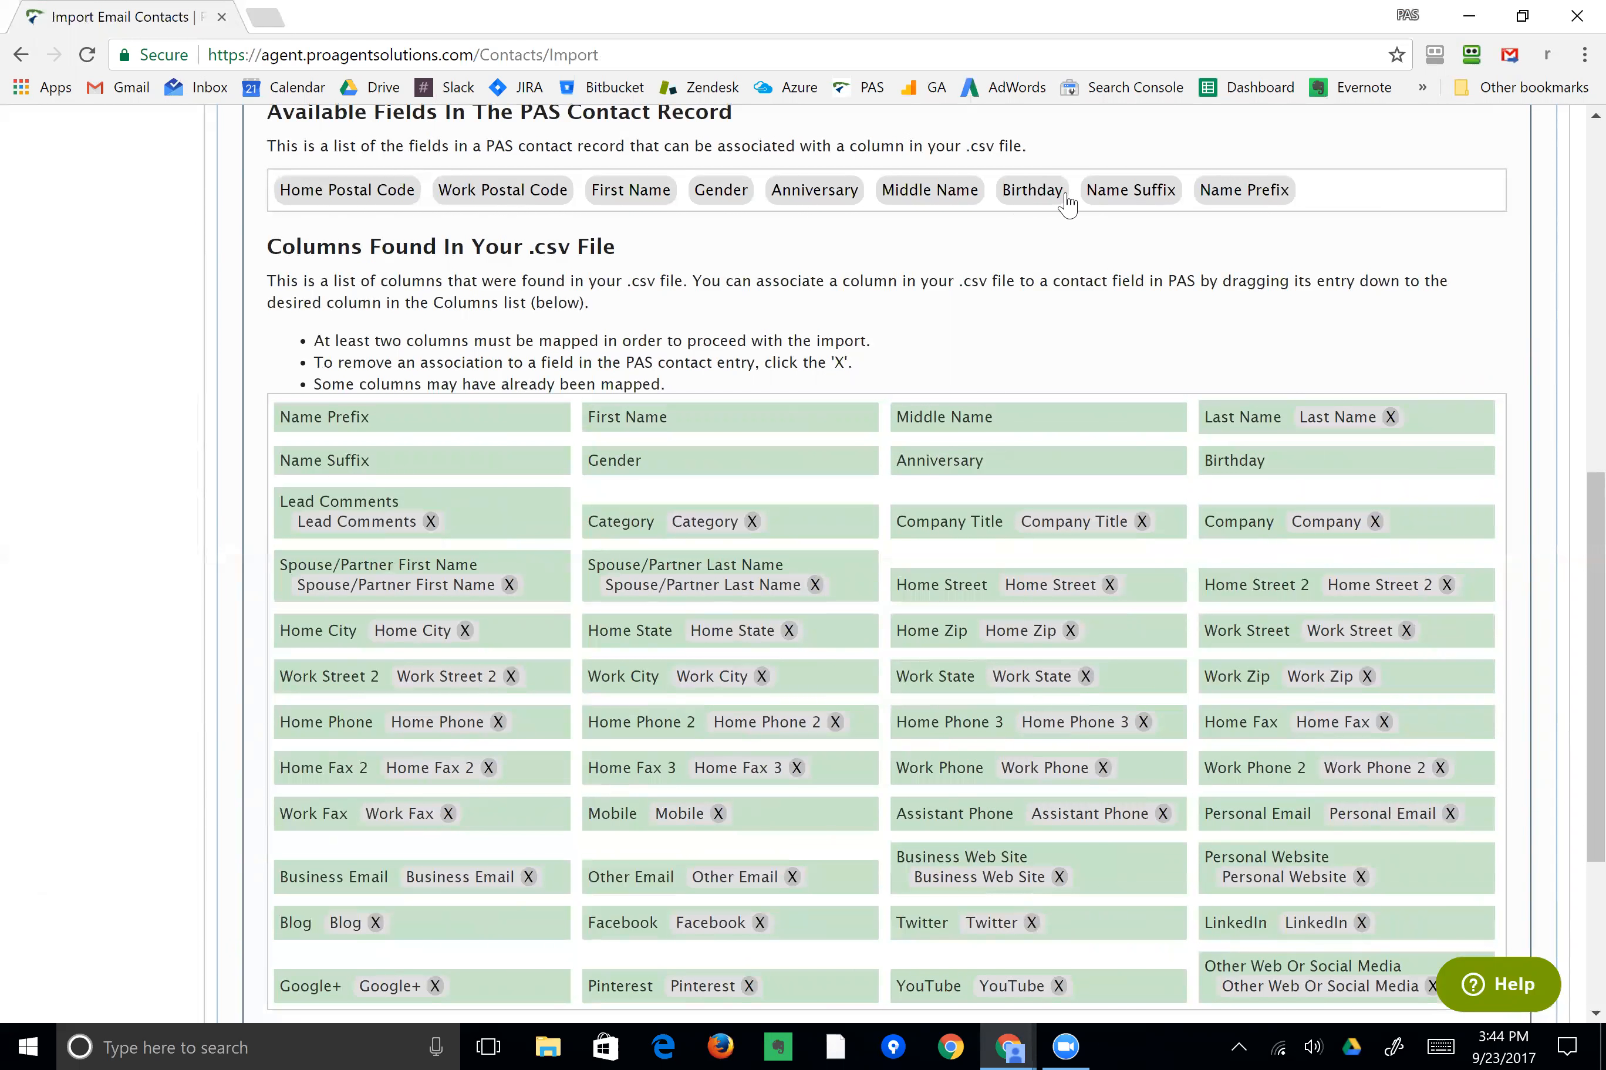
left_click_drag(935, 195, 987, 433)
left_click_drag(631, 190, 669, 391)
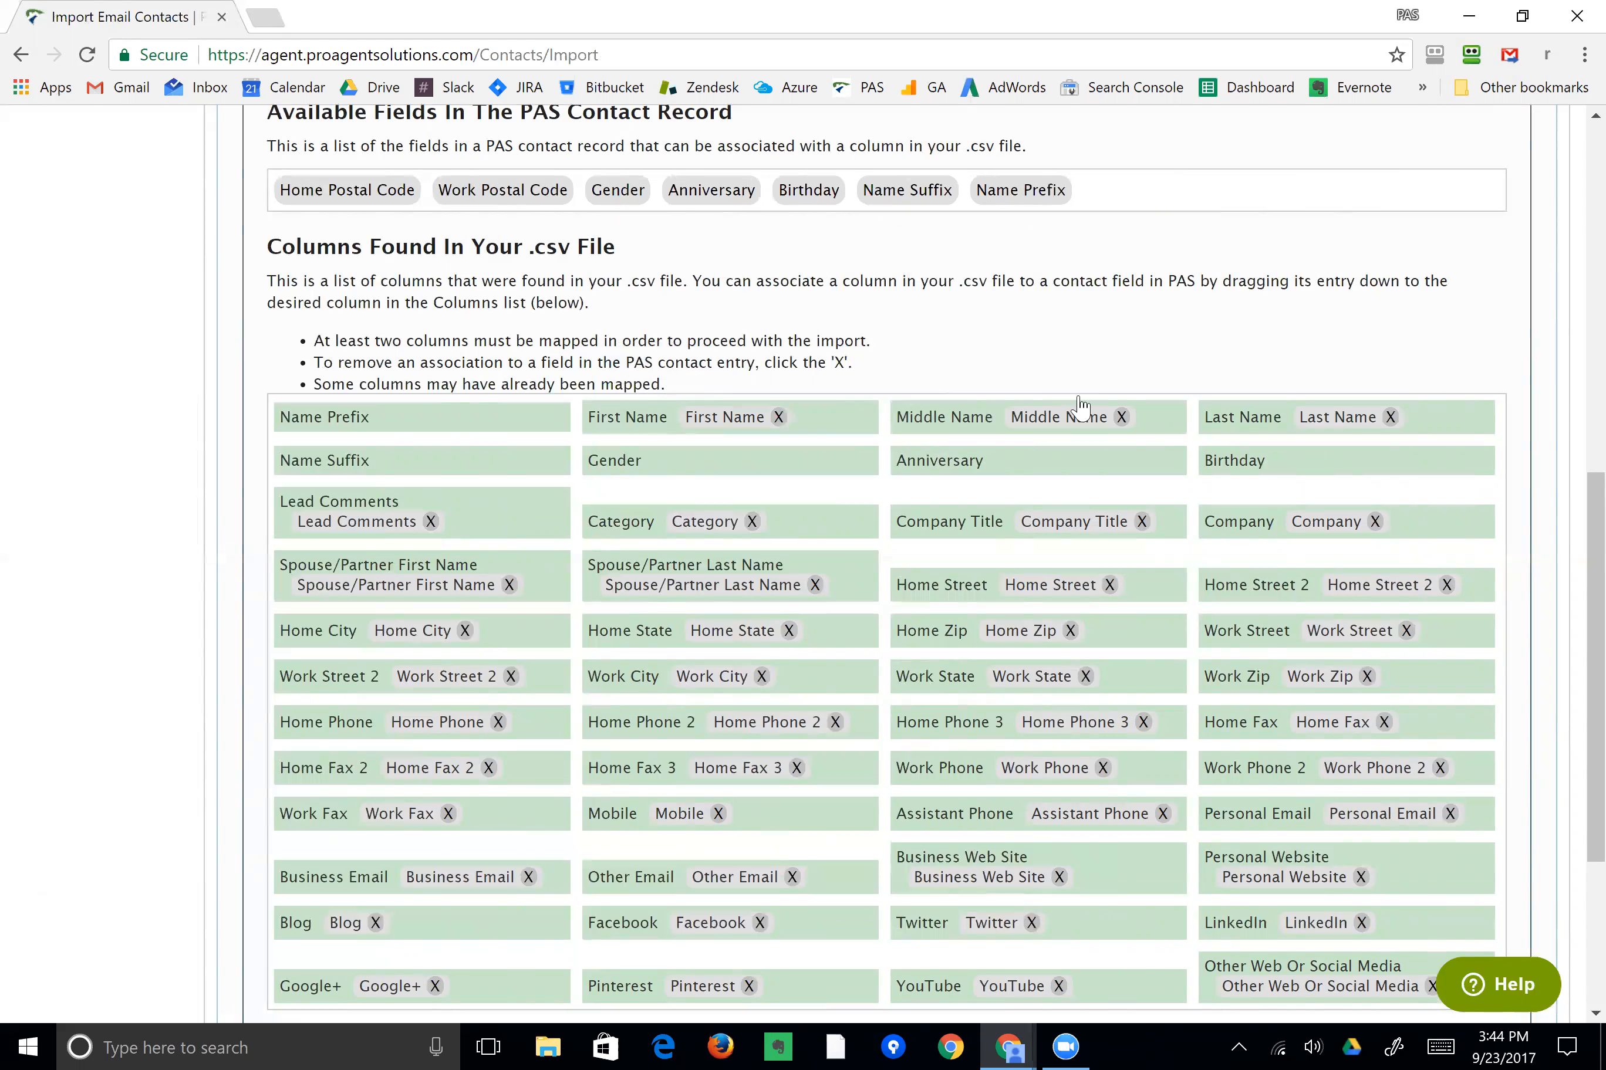
Remove the Middle Name, First Name and Last Name mappings again.
left_click(1121, 417)
left_click(778, 417)
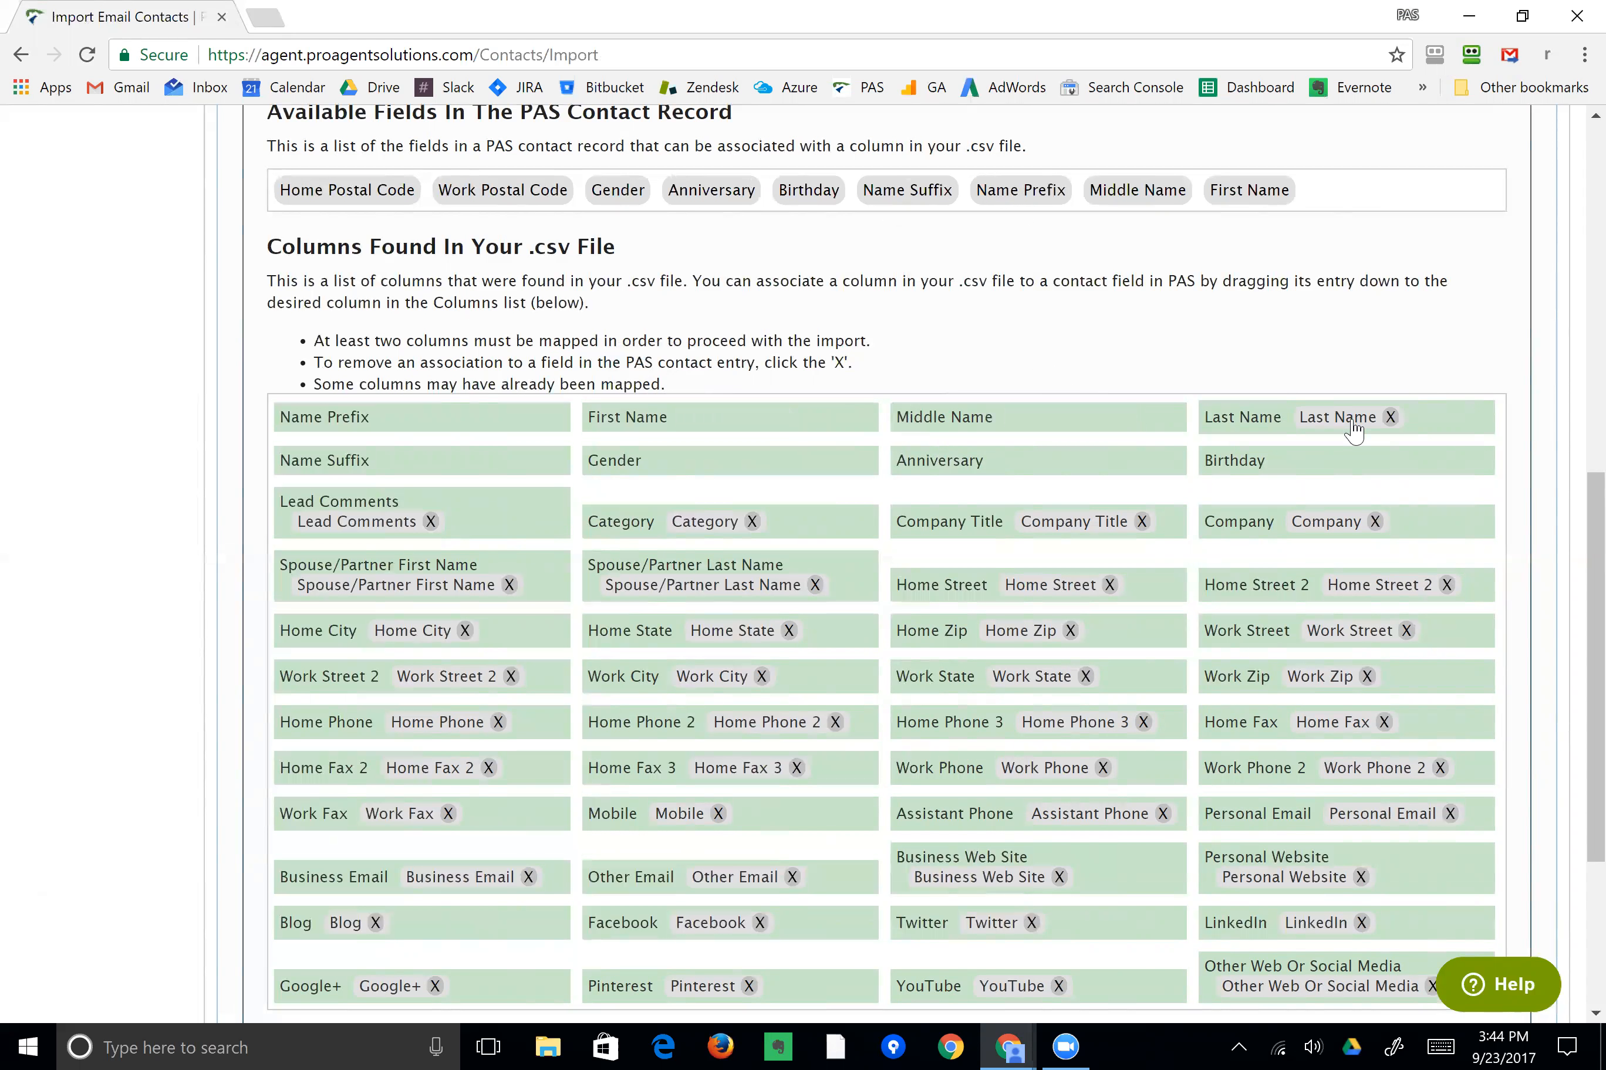
left_click(1390, 417)
Map the Last Name field to the First Name csv column and start the import.
left_click_drag(1368, 193, 705, 415)
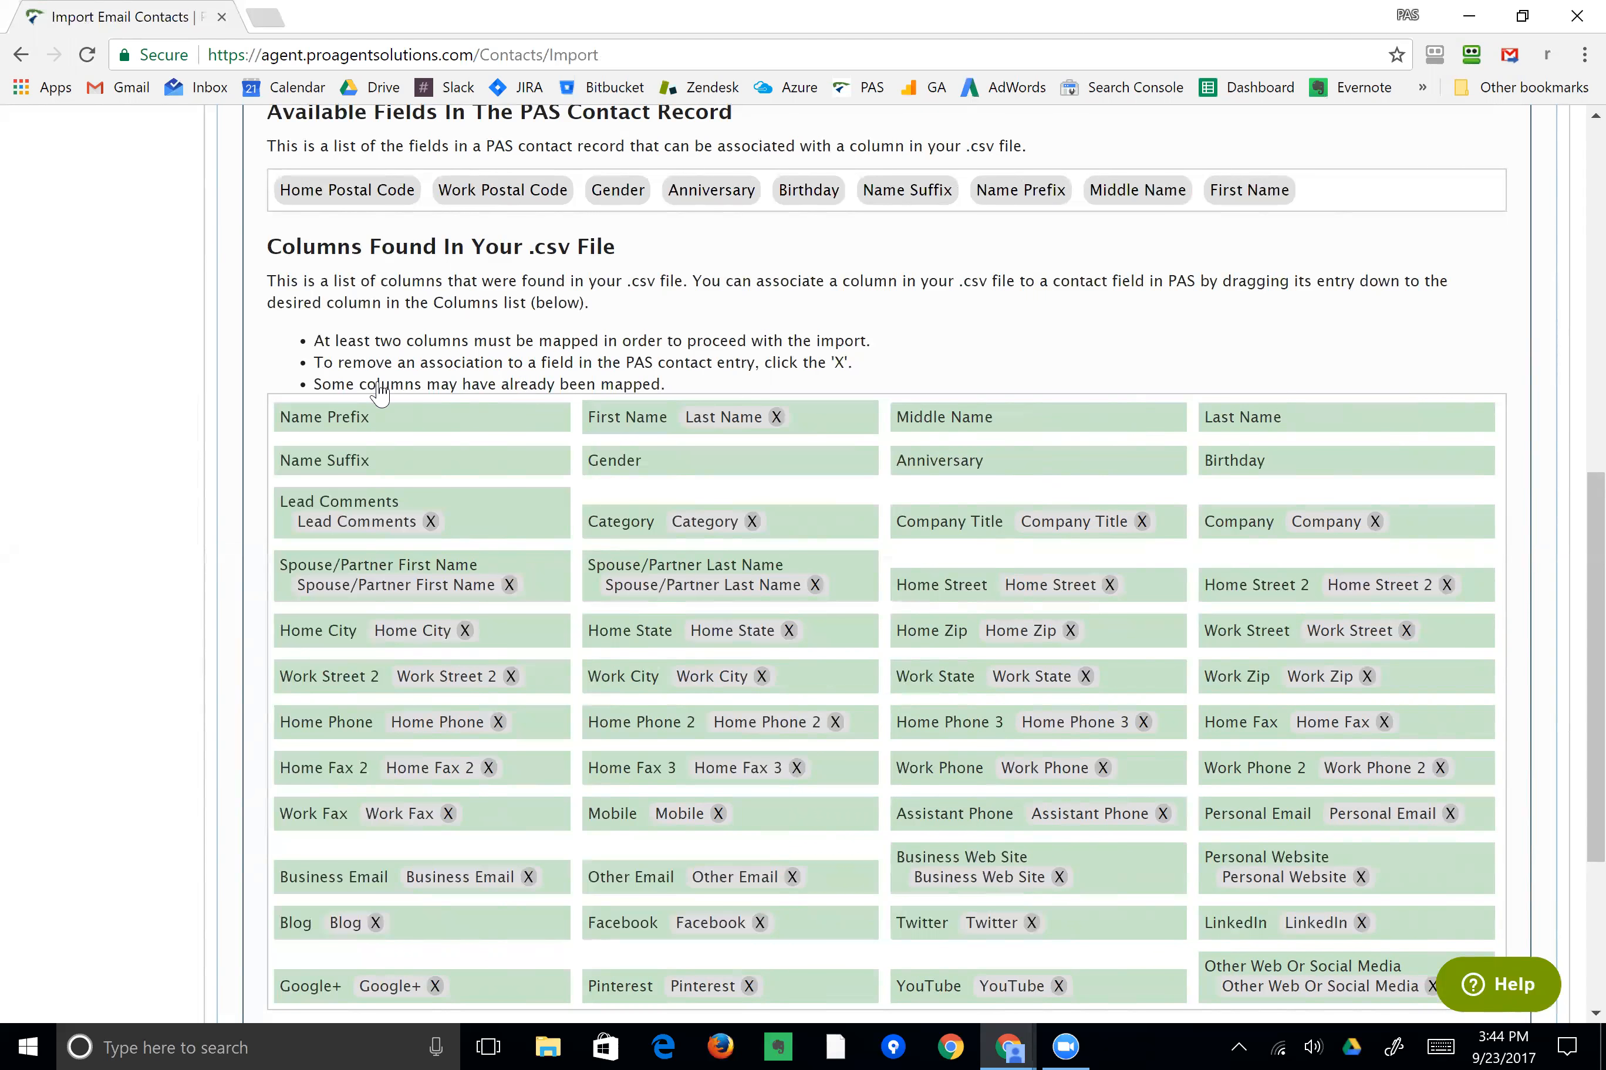
scroll(379, 391, "down", 5)
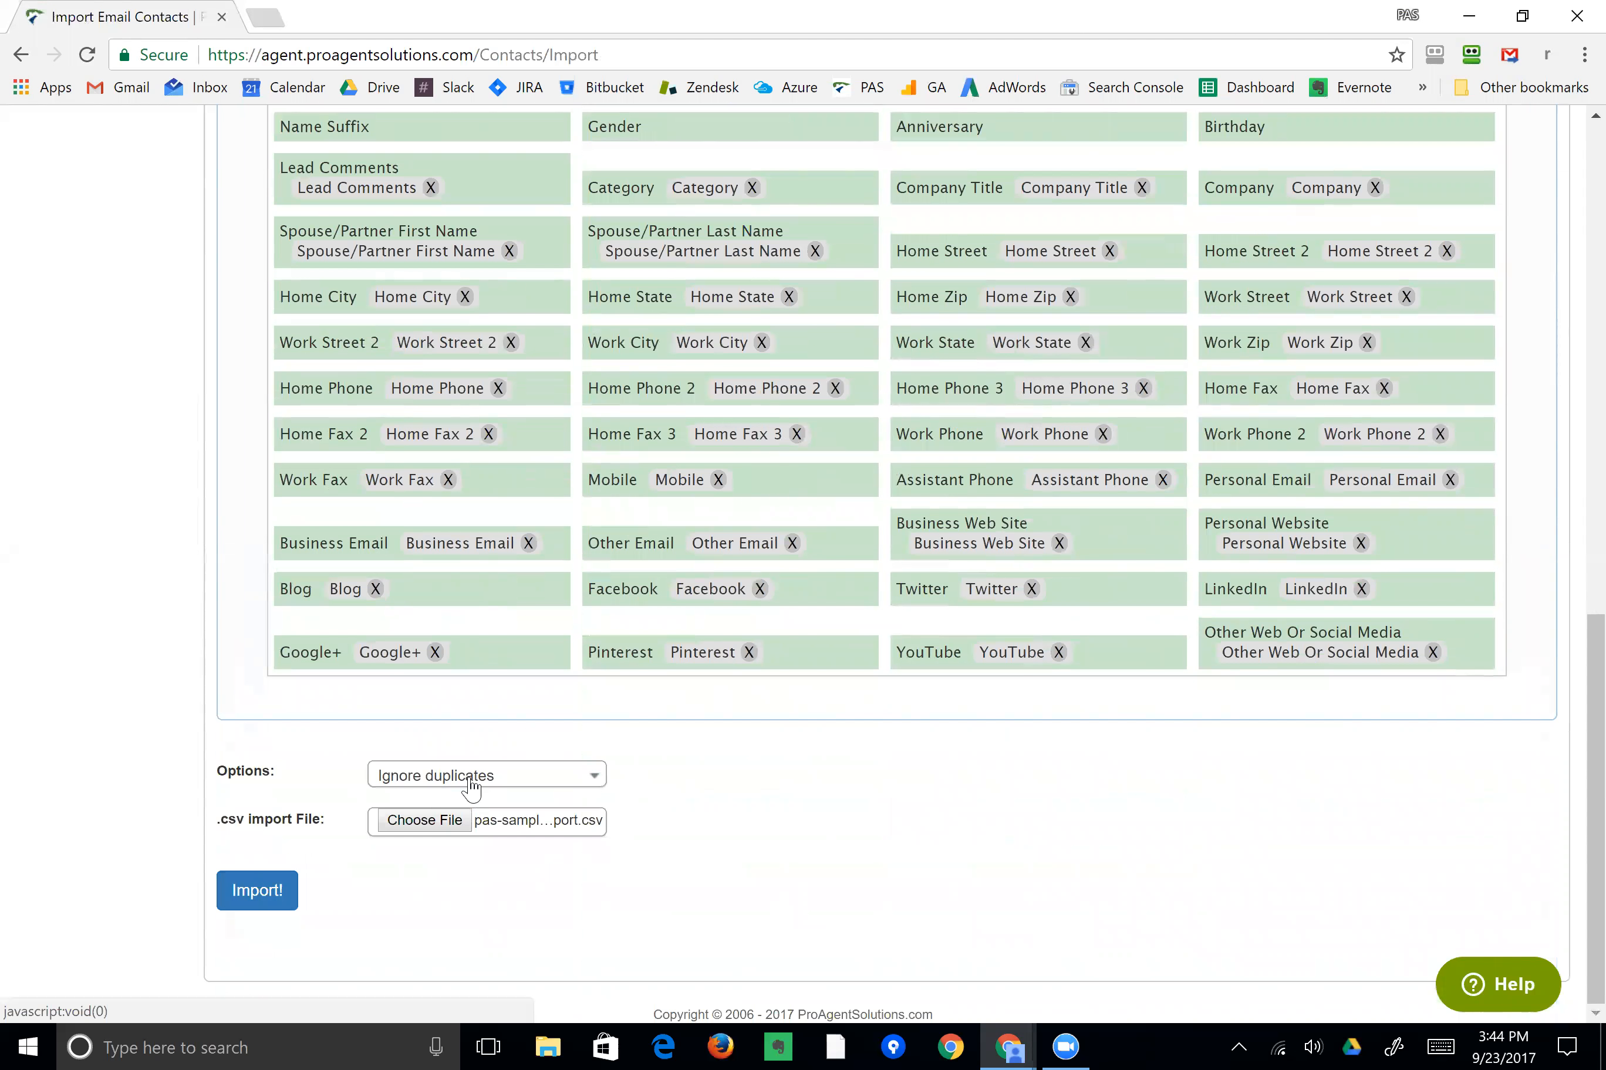
left_click(257, 891)
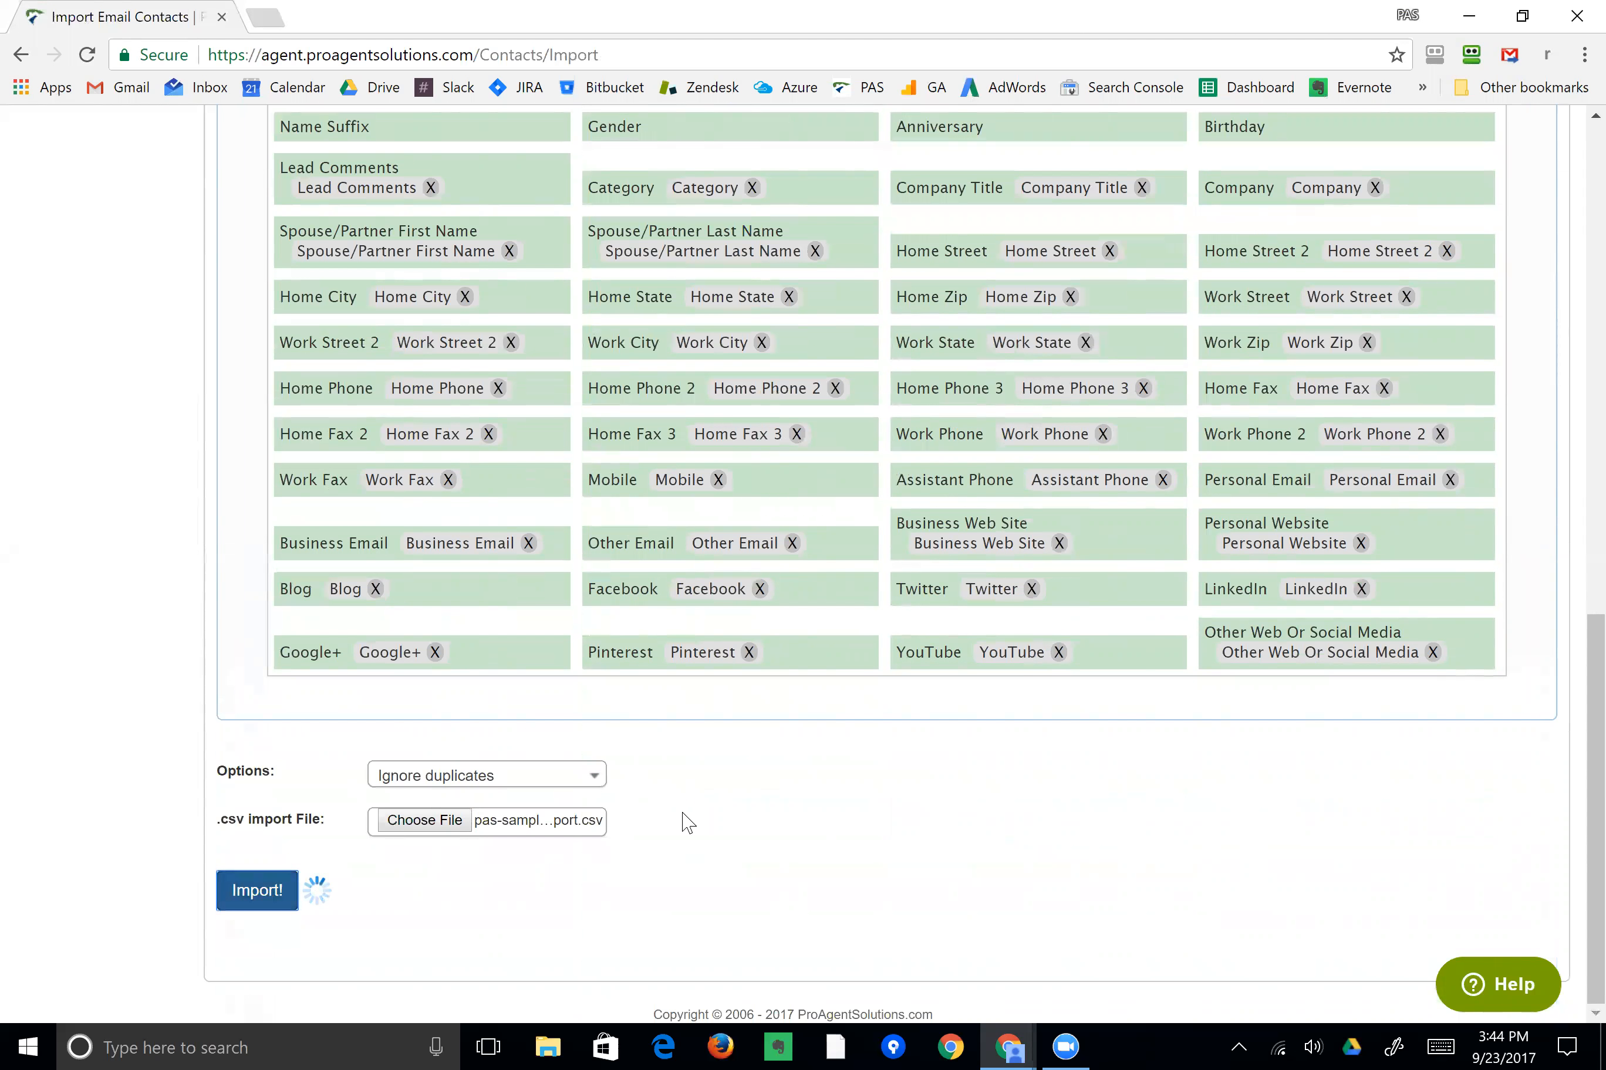